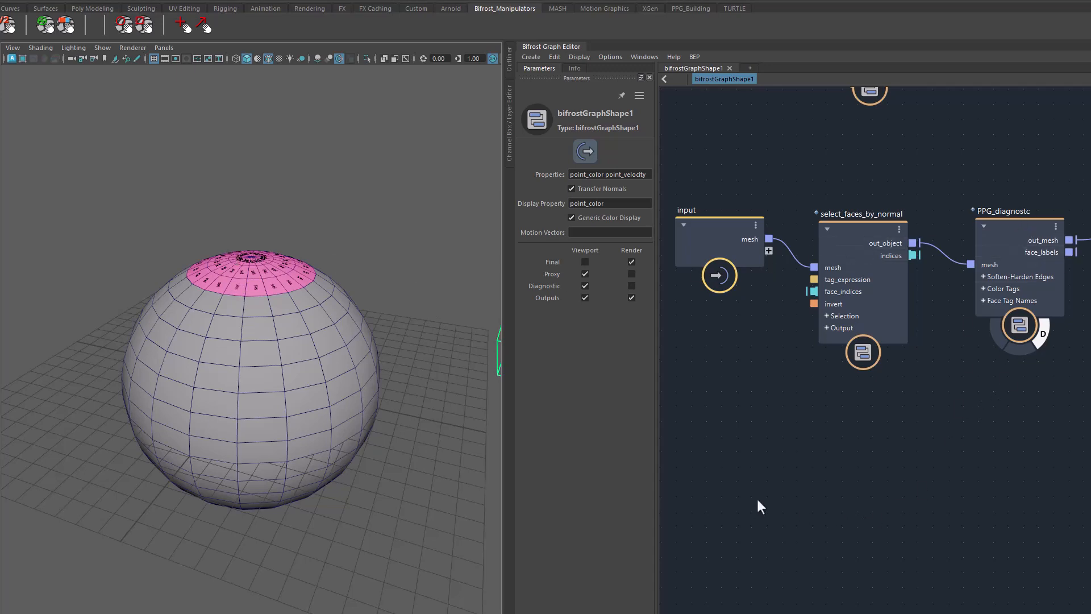
# - Set the Goal Angle of the select_faces_by_normal node to 90 to tag the faces around the sphere's equator
pyautogui.moveTo(373, 399)
pyautogui.keyDown('alt'); pyautogui.mouseDown()
pyautogui.moveTo(383, 421)
pyautogui.moveTo(387, 397)
pyautogui.mouseUp(); pyautogui.keyUp('alt')
pyautogui.click(870, 233)
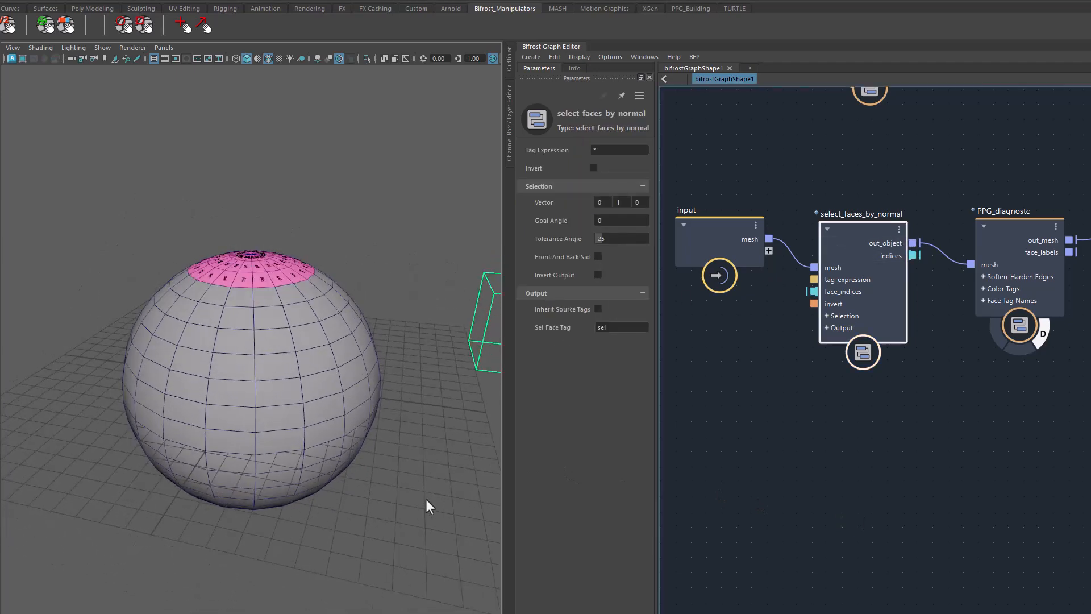
pyautogui.moveTo(384, 479)
pyautogui.keyDown('alt'); pyautogui.mouseDown()
pyautogui.moveTo(355, 485)
pyautogui.moveTo(364, 496)
pyautogui.moveTo(367, 476)
pyautogui.mouseUp(); pyautogui.keyUp('alt')
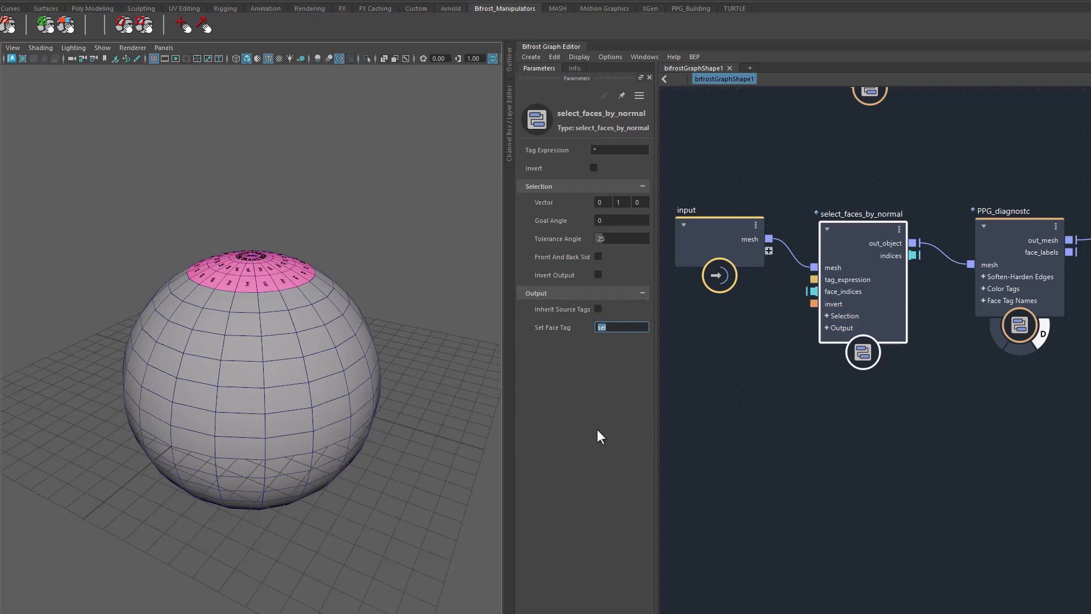
pyautogui.moveTo(463, 377)
pyautogui.keyDown('alt'); pyautogui.mouseDown()
pyautogui.moveTo(453, 393)
pyautogui.moveTo(453, 376)
pyautogui.mouseUp(); pyautogui.keyUp('alt')
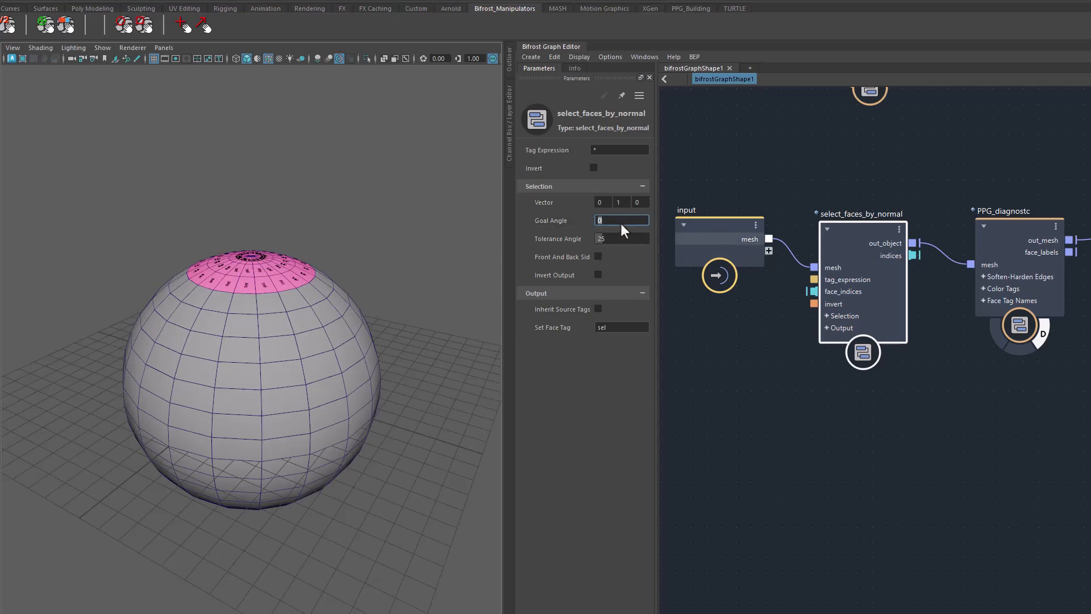
pyautogui.write('90')
pyautogui.press('Return')
pyautogui.keyDown('alt'); pyautogui.moveTo(334, 481); pyautogui.dragTo(325, 333); pyautogui.keyUp('alt')
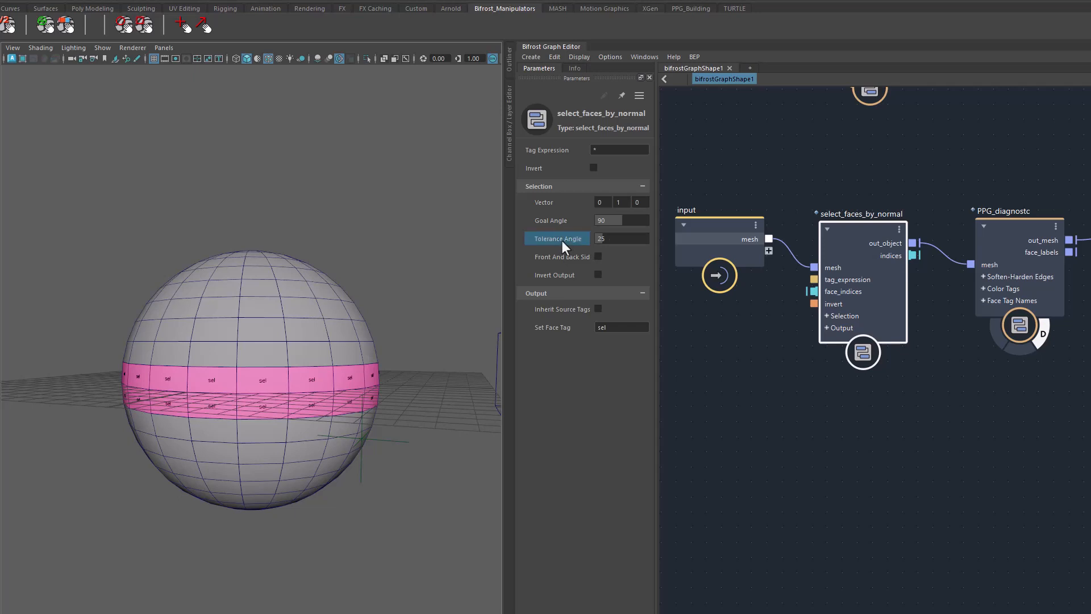
# - Try a Tolerance Angle of 180, reduce it to 32.4, and set the Goal Angle to 0
pyautogui.moveTo(561, 240); pyautogui.dragTo(722, 250)
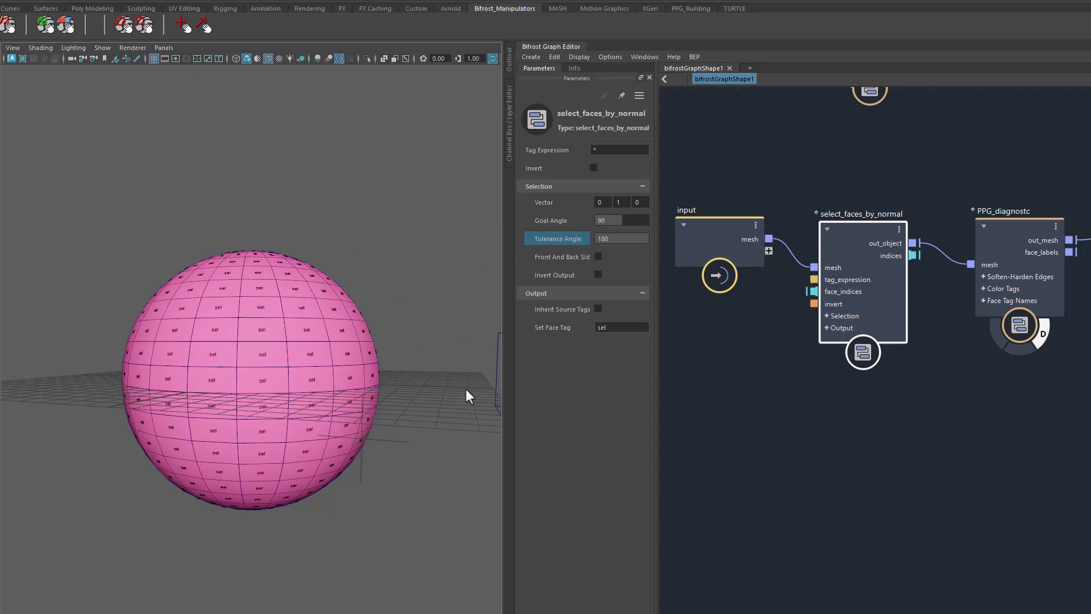
pyautogui.moveTo(574, 241); pyautogui.dragTo(434, 245)
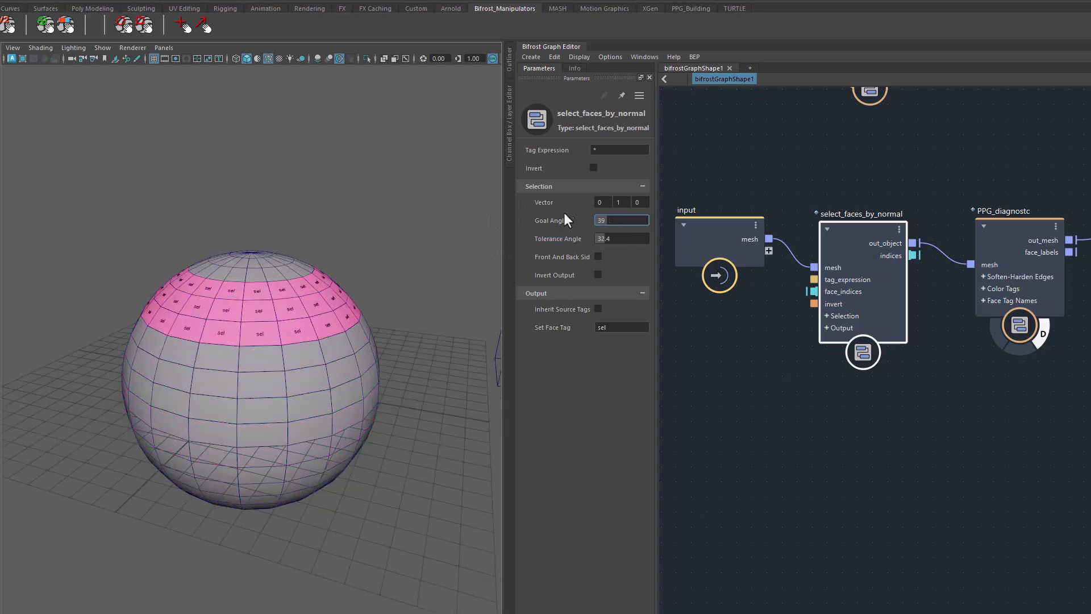
pyautogui.moveTo(564, 214); pyautogui.dragTo(443, 252)
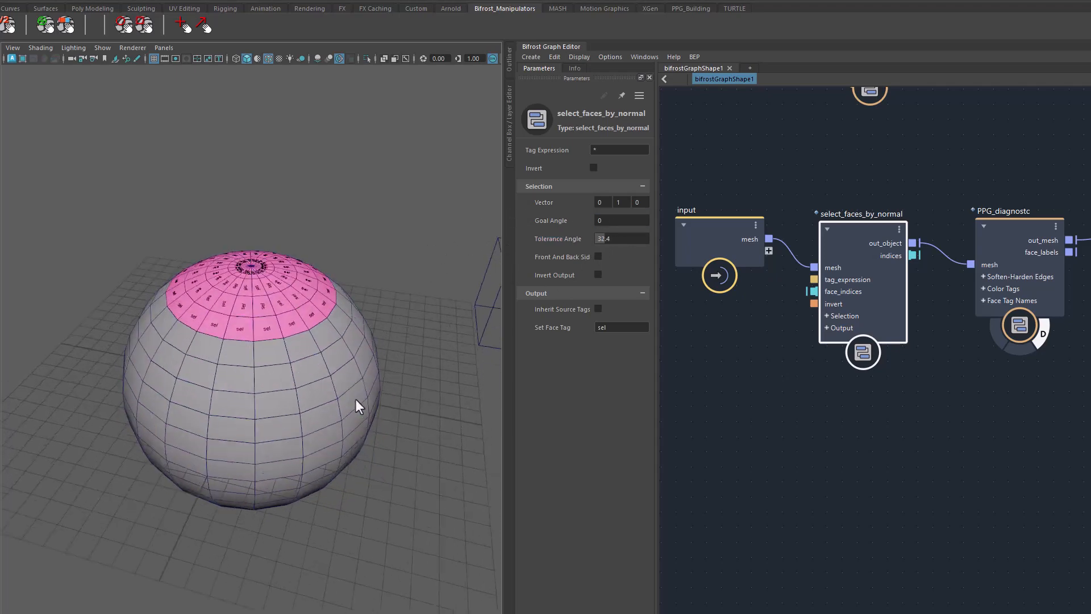
# - Enable the front and back sides option in select_faces_by_normal to tag faces at both poles of the sphere
pyautogui.keyDown('alt'); pyautogui.moveTo(352, 385); pyautogui.dragTo(363, 336); pyautogui.keyUp('alt')
pyautogui.keyDown('alt'); pyautogui.moveTo(363, 337); pyautogui.dragTo(364, 334, button='middle'); pyautogui.keyUp('alt')
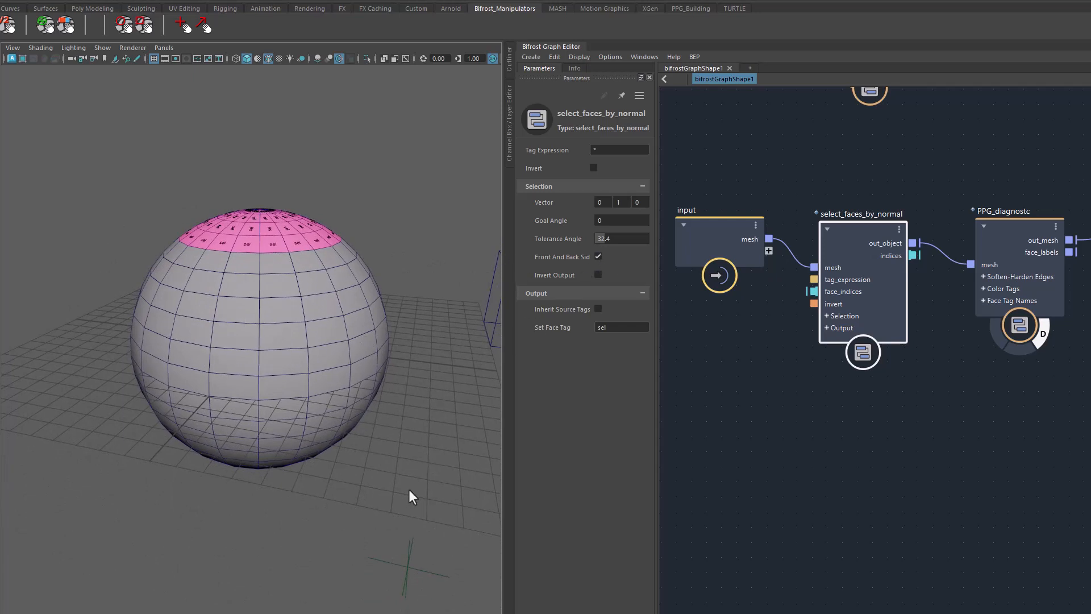
pyautogui.keyDown('alt'); pyautogui.moveTo(343, 476); pyautogui.dragTo(370, 451); pyautogui.keyUp('alt')
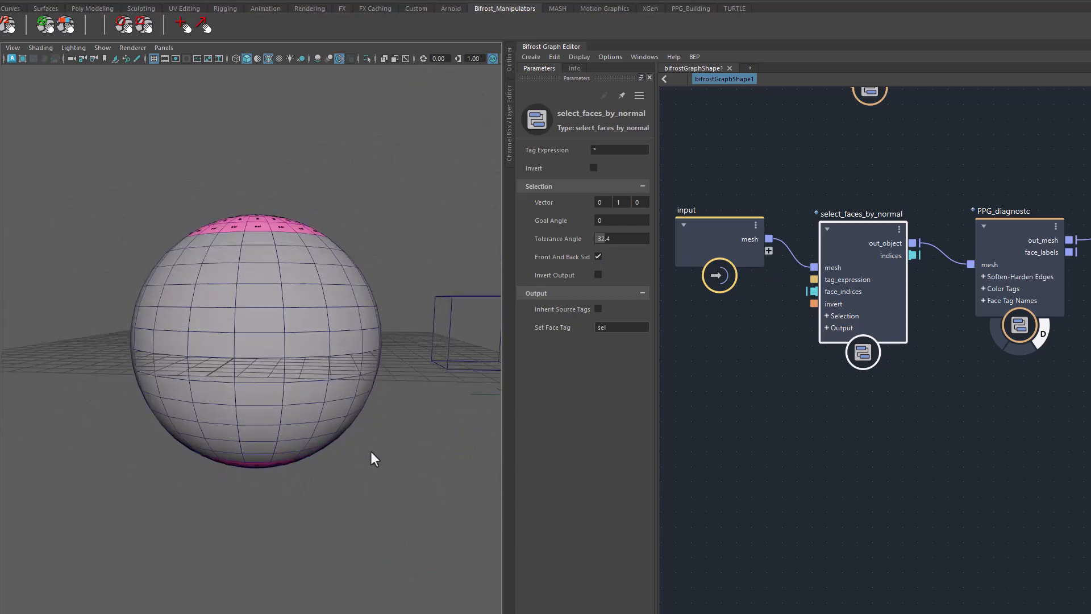
pyautogui.moveTo(567, 226); pyautogui.dragTo(585, 241)
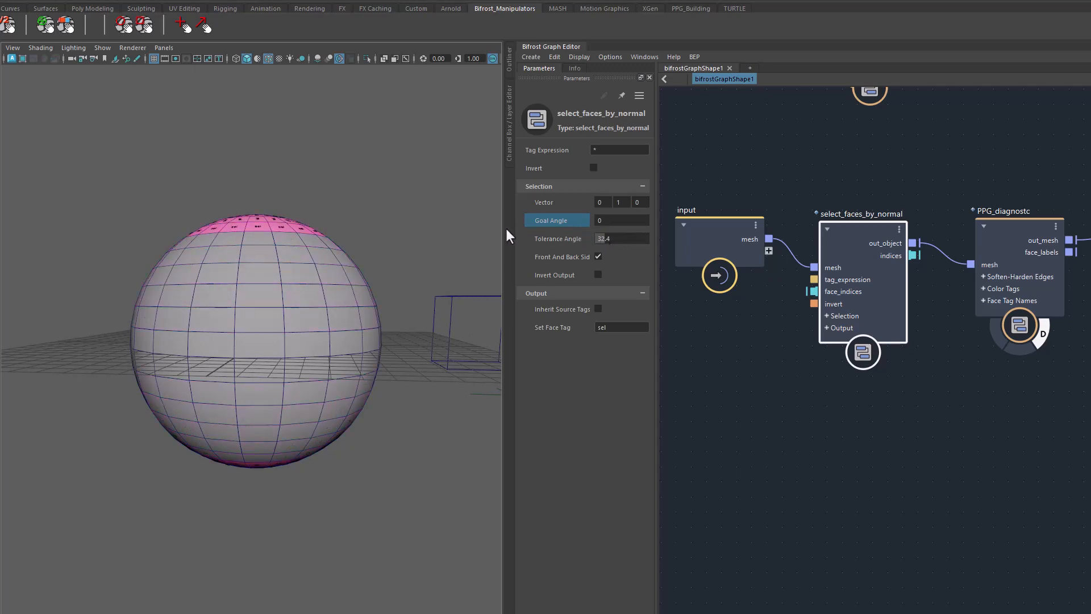
# - Adjust the Tolerance Angle to 37.2 and check the tagged faces at the sphere's top and underside
pyautogui.keyDown('alt'); pyautogui.moveTo(454, 284); pyautogui.dragTo(430, 290); pyautogui.keyUp('alt')
pyautogui.moveTo(602, 238); pyautogui.dragTo(503, 243)
pyautogui.keyDown('alt'); pyautogui.moveTo(376, 274); pyautogui.dragTo(366, 321); pyautogui.keyUp('alt')
pyautogui.moveTo(605, 239); pyautogui.dragTo(632, 240)
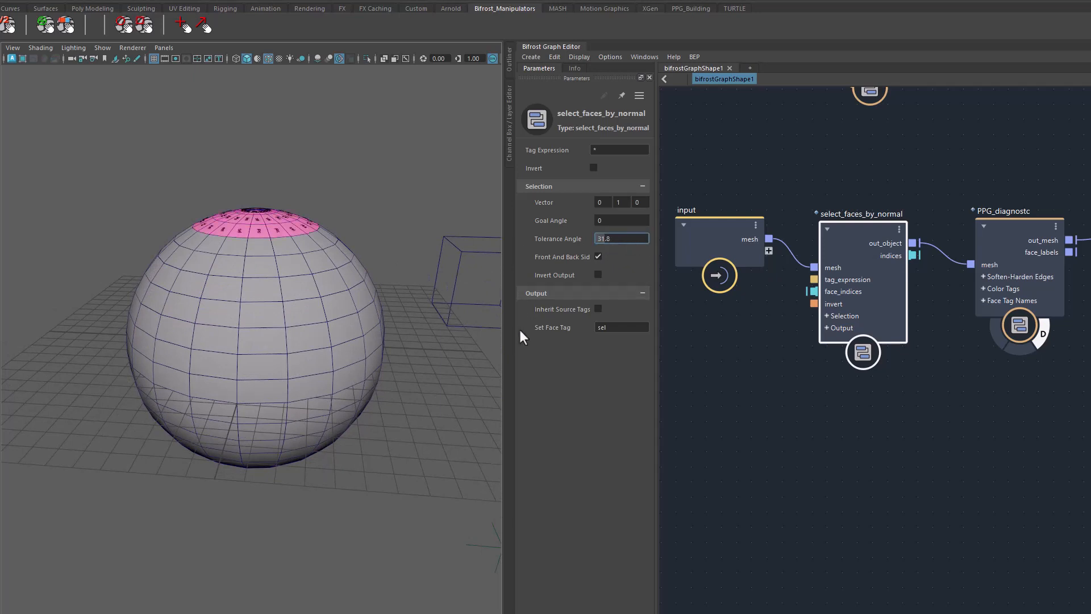
pyautogui.moveTo(609, 241); pyautogui.dragTo(612, 241)
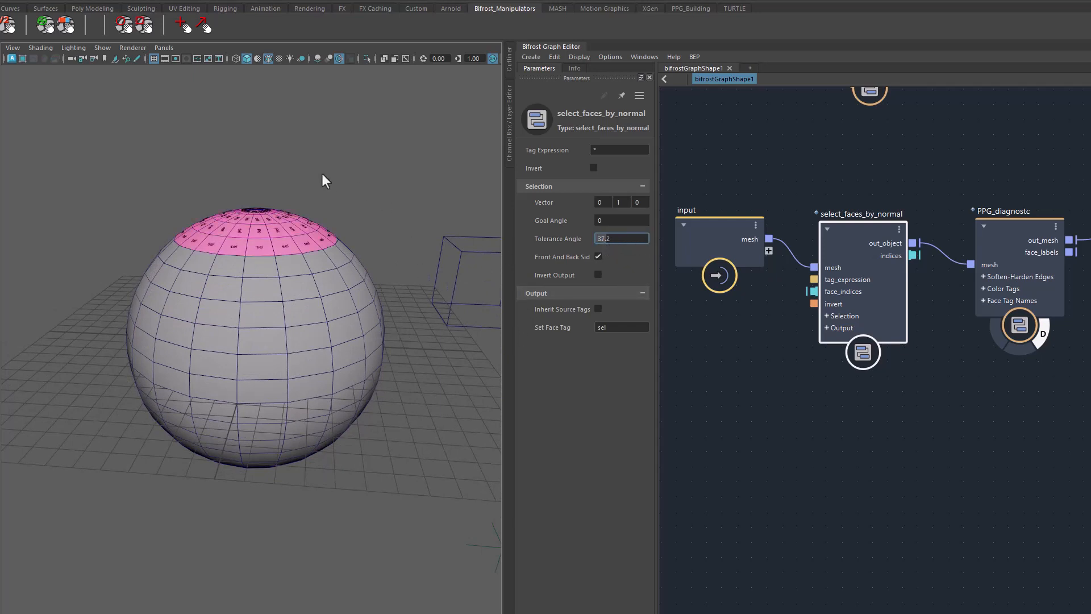
pyautogui.keyDown('alt'); pyautogui.moveTo(400, 445); pyautogui.dragTo(395, 373); pyautogui.keyUp('alt')
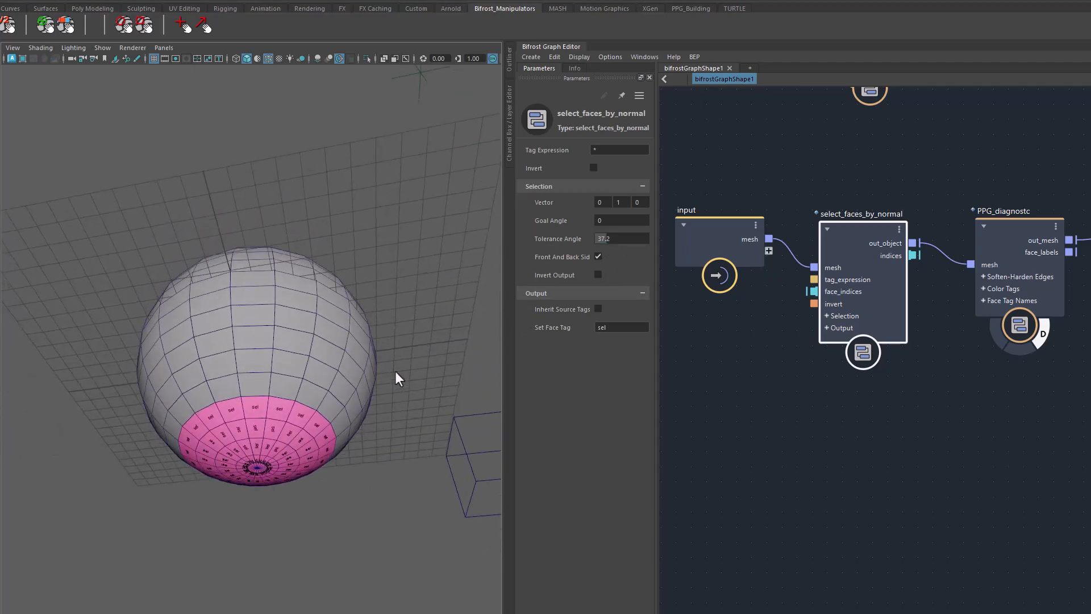
# - Disable the front and back sides option, and switch Invert Output on and back off
pyautogui.click(597, 257)
pyautogui.keyDown('alt'); pyautogui.moveTo(430, 301); pyautogui.dragTo(412, 379); pyautogui.keyUp('alt')
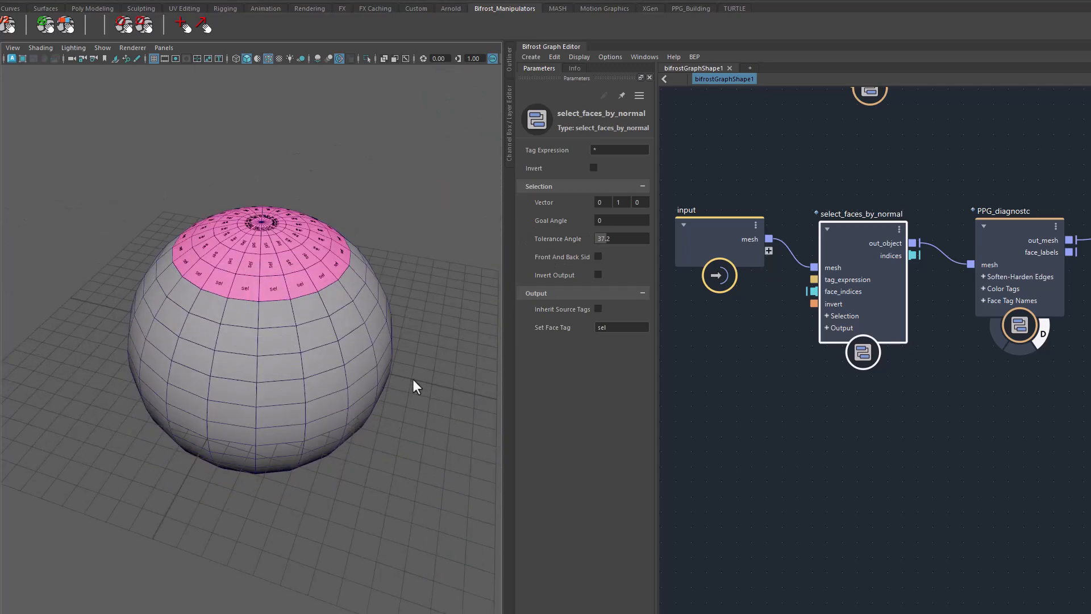
pyautogui.click(598, 274)
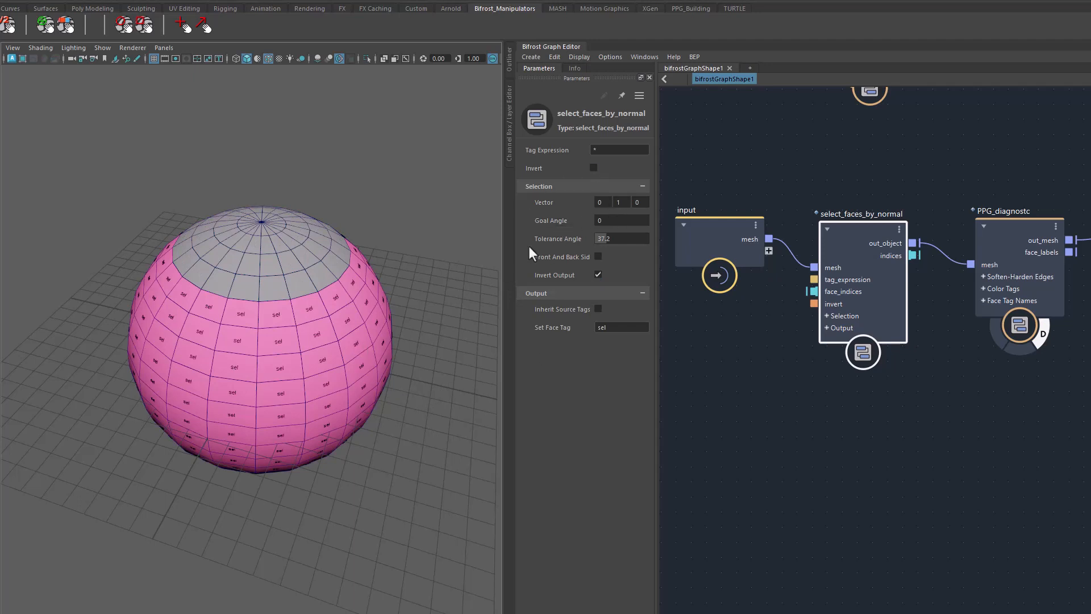
pyautogui.click(598, 274)
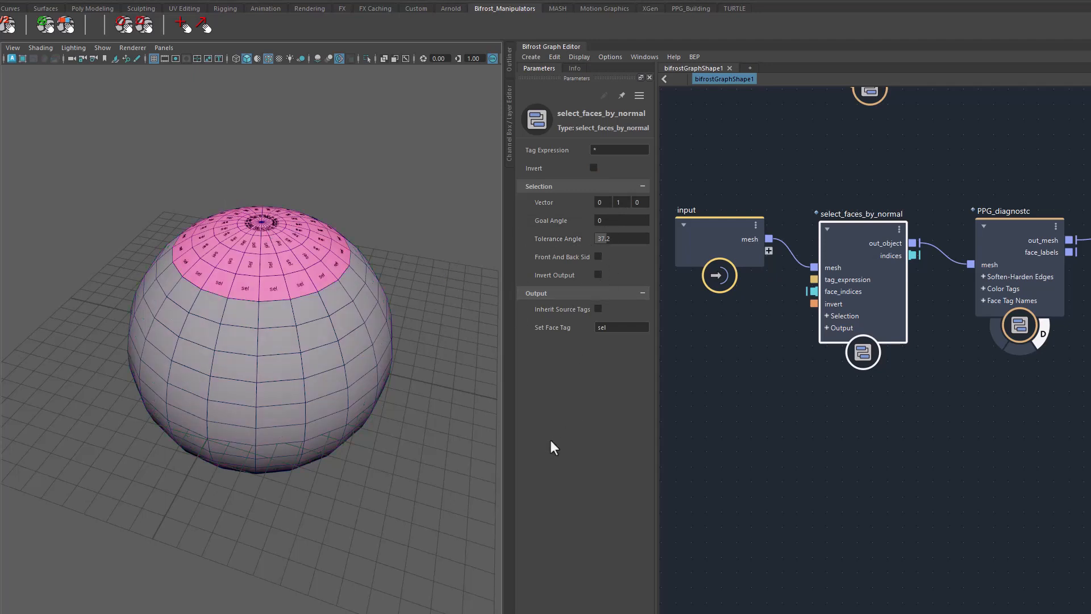
pyautogui.keyDown('alt'); pyautogui.moveTo(395, 427); pyautogui.dragTo(384, 425); pyautogui.keyUp('alt')
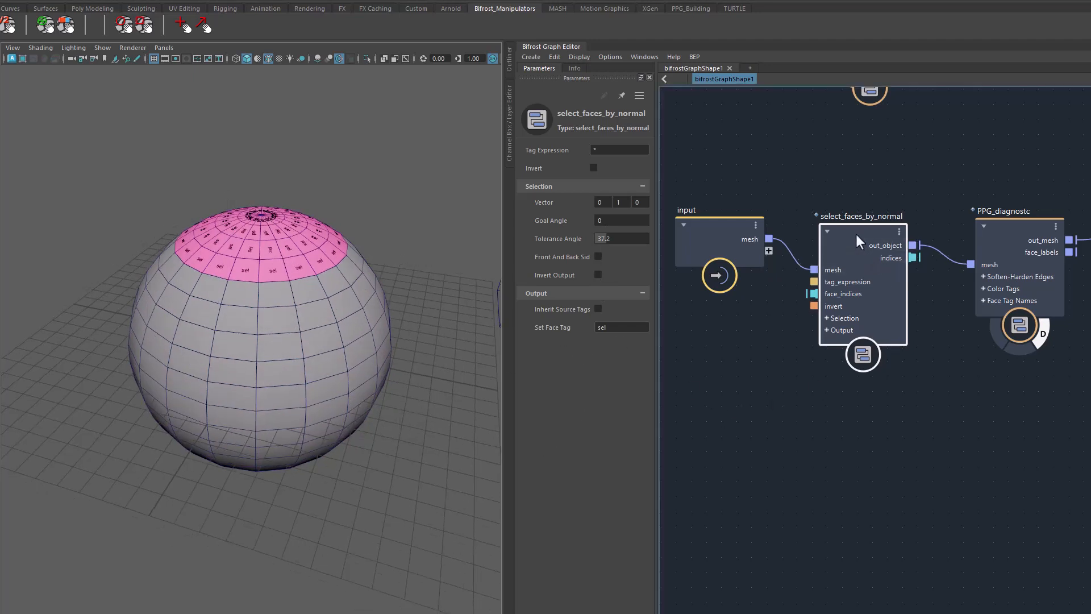
# - Replace the select_faces_by_normal node with select_random_faces, wired between the input and PPG_diagnostc nodes
pyautogui.moveTo(856, 233); pyautogui.dragTo(865, 427)
pyautogui.press('Delete')
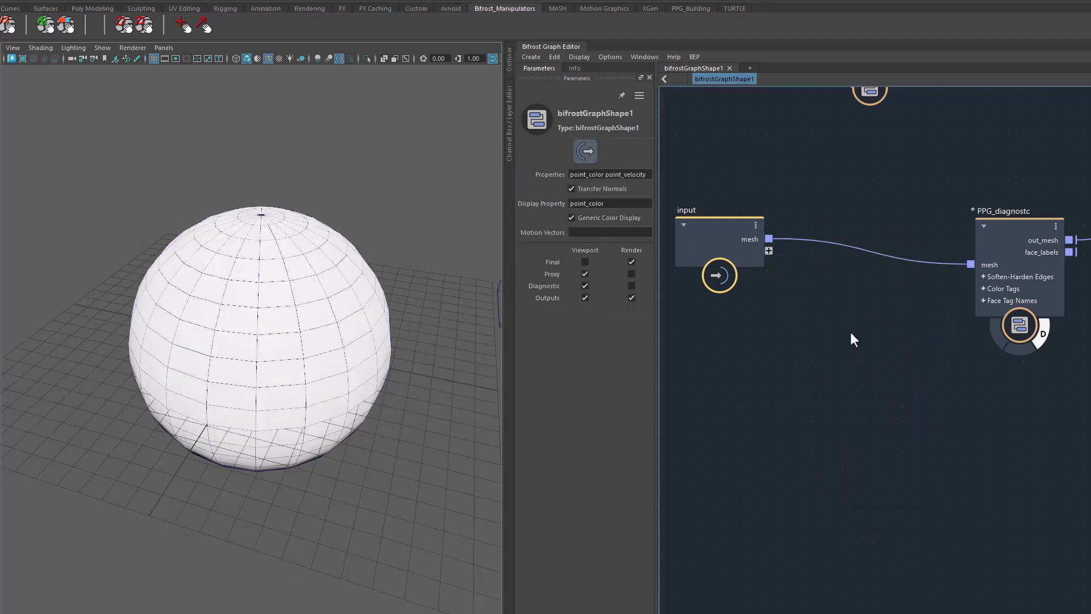
pyautogui.keyDown('alt'); pyautogui.moveTo(847, 201); pyautogui.dragTo(846, 332, button='middle'); pyautogui.keyUp('alt')
pyautogui.moveTo(860, 200); pyautogui.dragTo(867, 354)
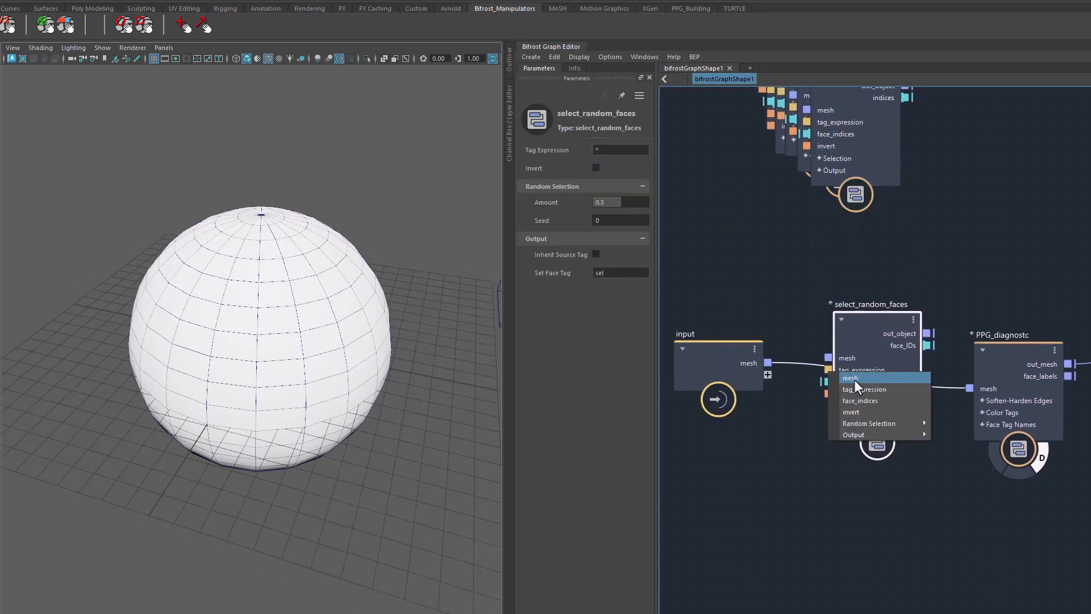
pyautogui.click(854, 379)
pyautogui.click(947, 380)
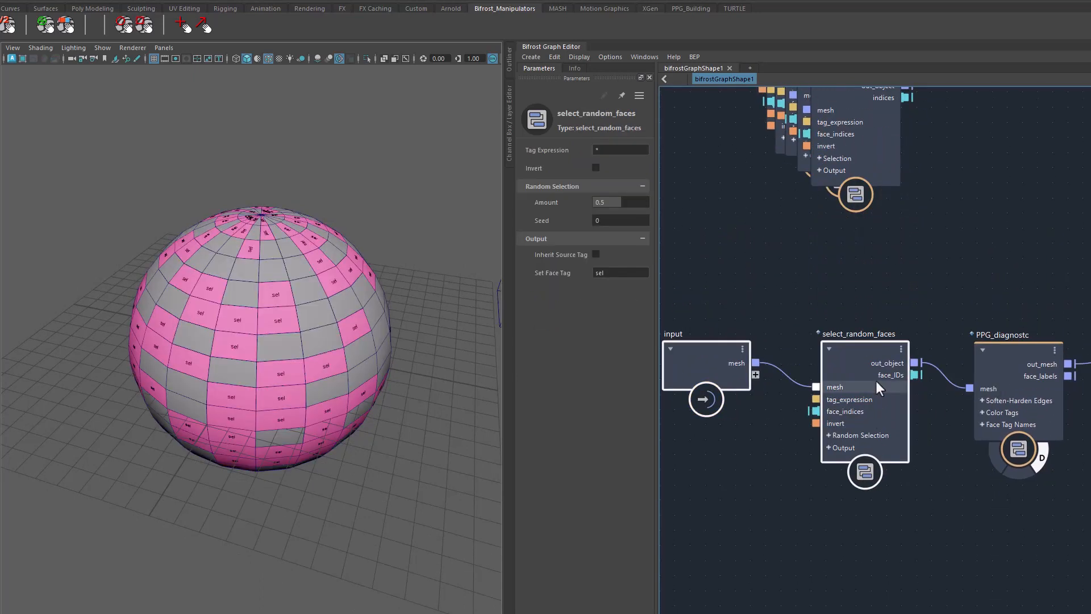
# - Vary the Amount and Seed of select_random_faces, leaving Amount at 0.509673 and Seed at 0
pyautogui.keyDown('alt'); pyautogui.moveTo(776, 467); pyautogui.dragTo(792, 462, button='middle'); pyautogui.keyUp('alt')
pyautogui.moveTo(345, 447)
pyautogui.keyDown('alt'); pyautogui.mouseDown()
pyautogui.moveTo(376, 448)
pyautogui.moveTo(267, 440)
pyautogui.moveTo(342, 445)
pyautogui.moveTo(359, 469)
pyautogui.moveTo(359, 438)
pyautogui.moveTo(367, 449)
pyautogui.mouseUp(); pyautogui.keyUp('alt')
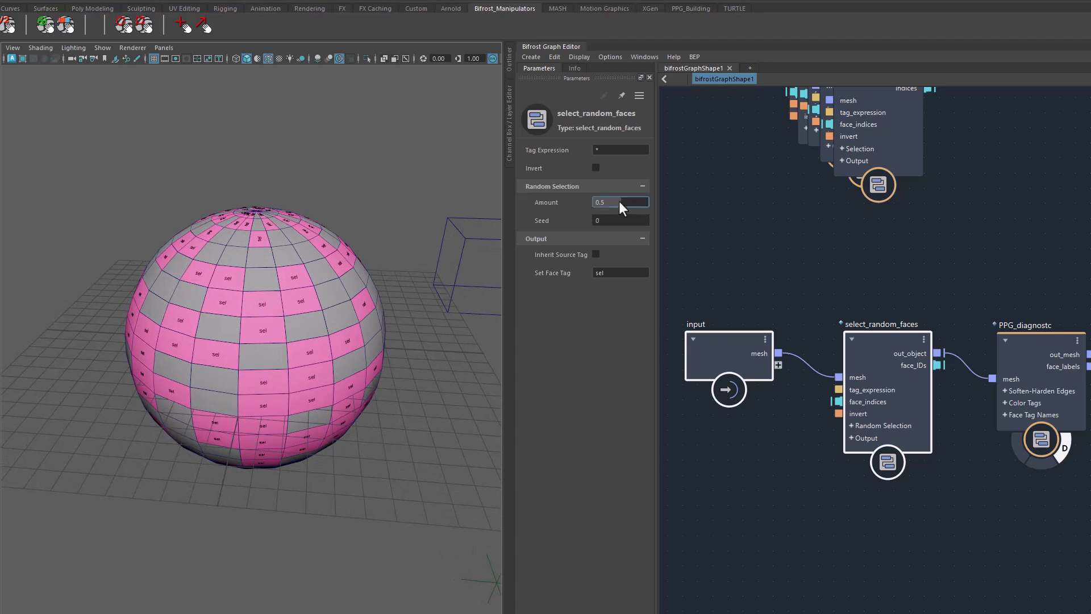
pyautogui.moveTo(618, 201); pyautogui.dragTo(671, 217)
pyautogui.moveTo(555, 217); pyautogui.dragTo(409, 392)
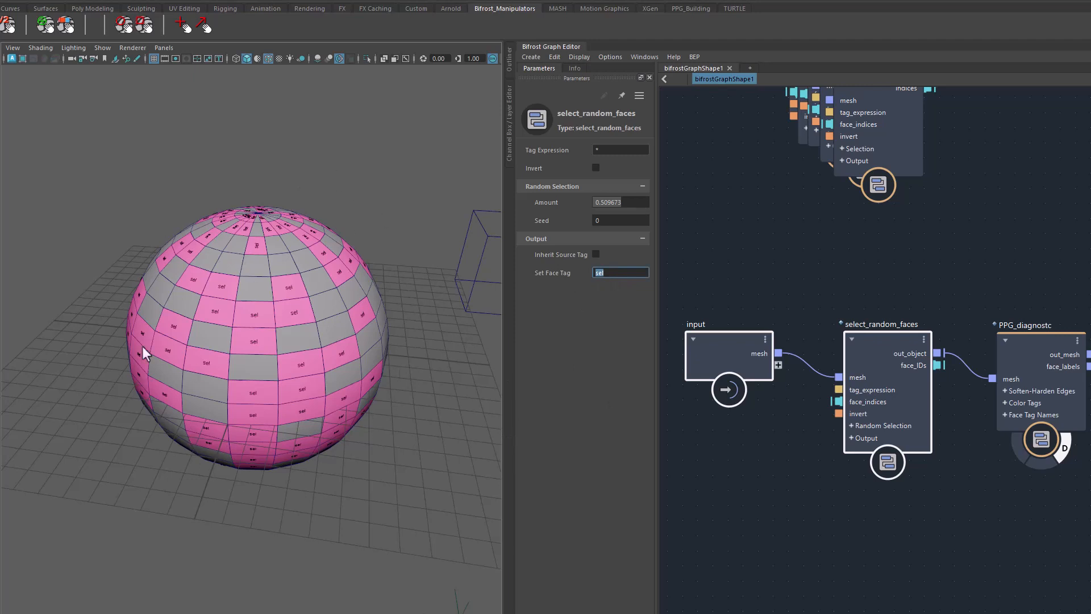
pyautogui.click(603, 150)
pyautogui.click(596, 274)
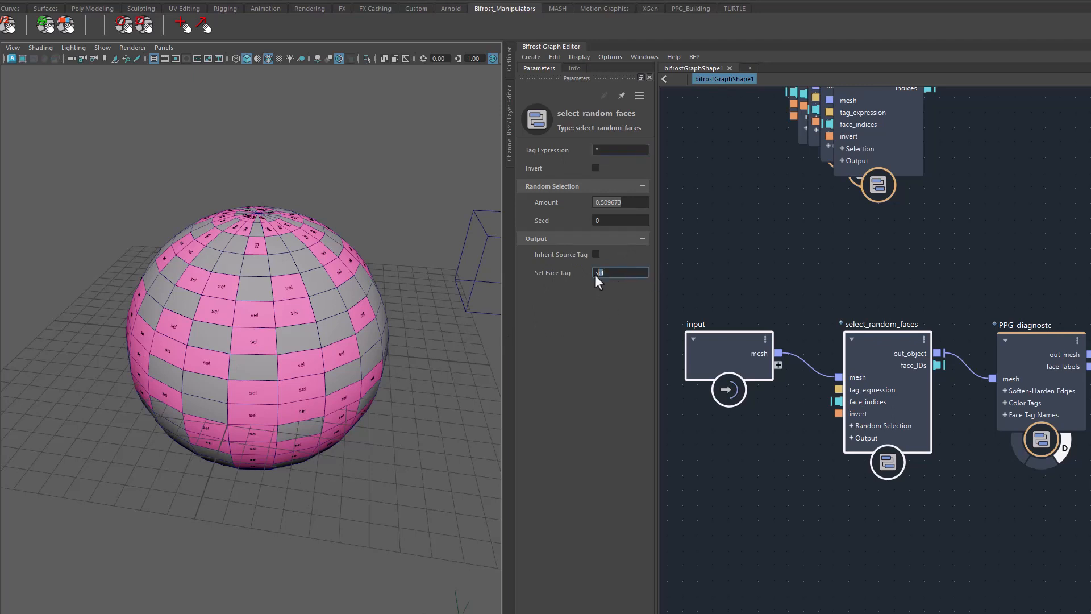
pyautogui.click(602, 150)
pyautogui.keyDown('alt'); pyautogui.moveTo(348, 429); pyautogui.dragTo(305, 419); pyautogui.keyUp('alt')
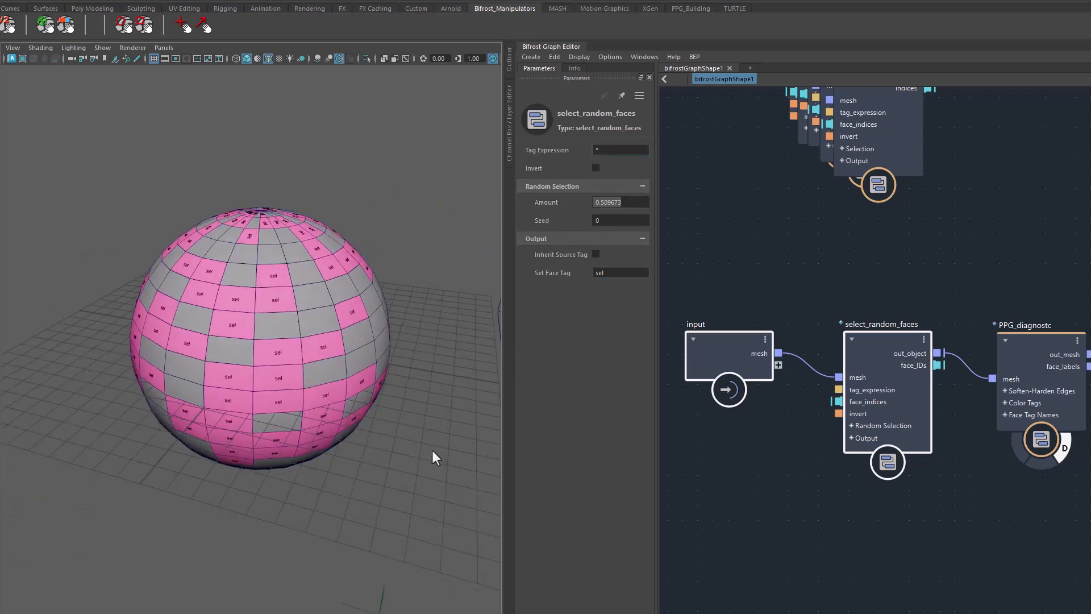
# - Delete the select_random_faces node from the graph
pyautogui.moveTo(860, 351); pyautogui.dragTo(867, 373)
pyautogui.click(870, 347)
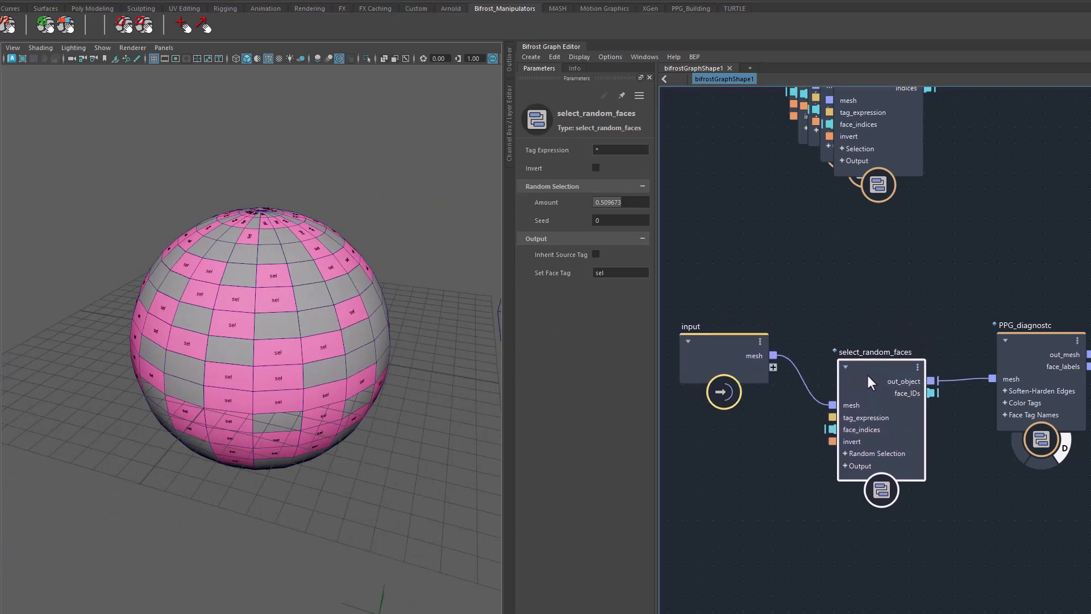
pyautogui.press('Delete')
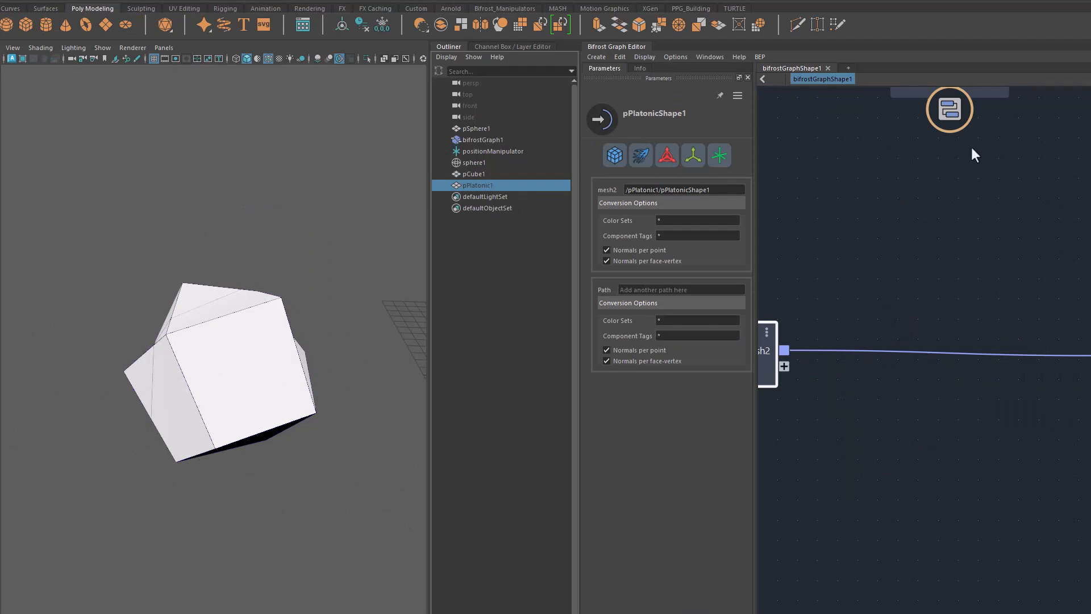
# - Insert the select_faces_by_shape node into the mesh2 connection, using its mesh input and out_object output
pyautogui.moveTo(954, 113); pyautogui.dragTo(957, 461)
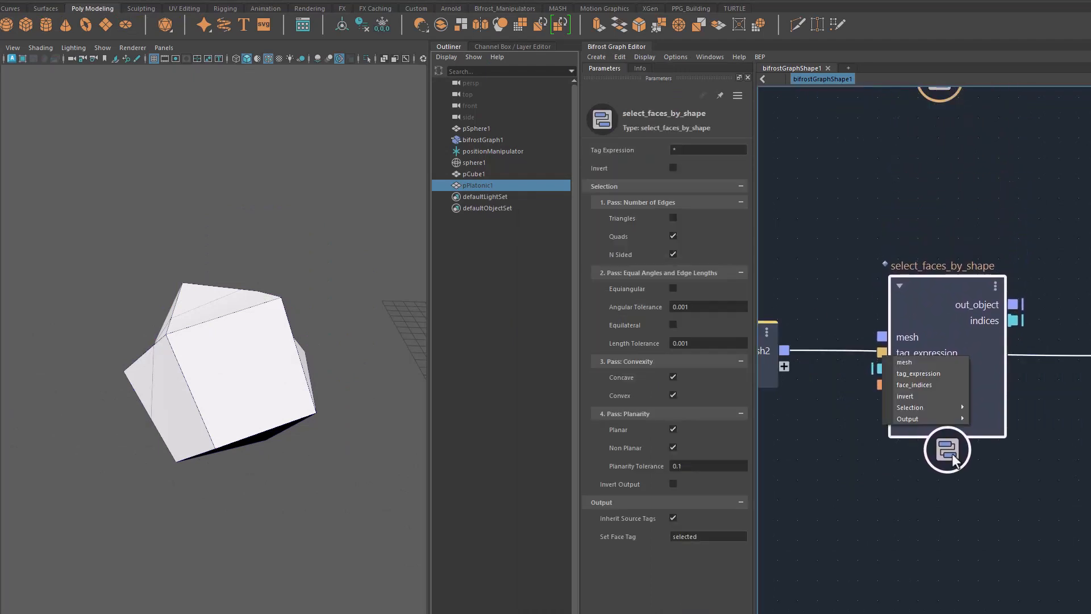
pyautogui.click(913, 374)
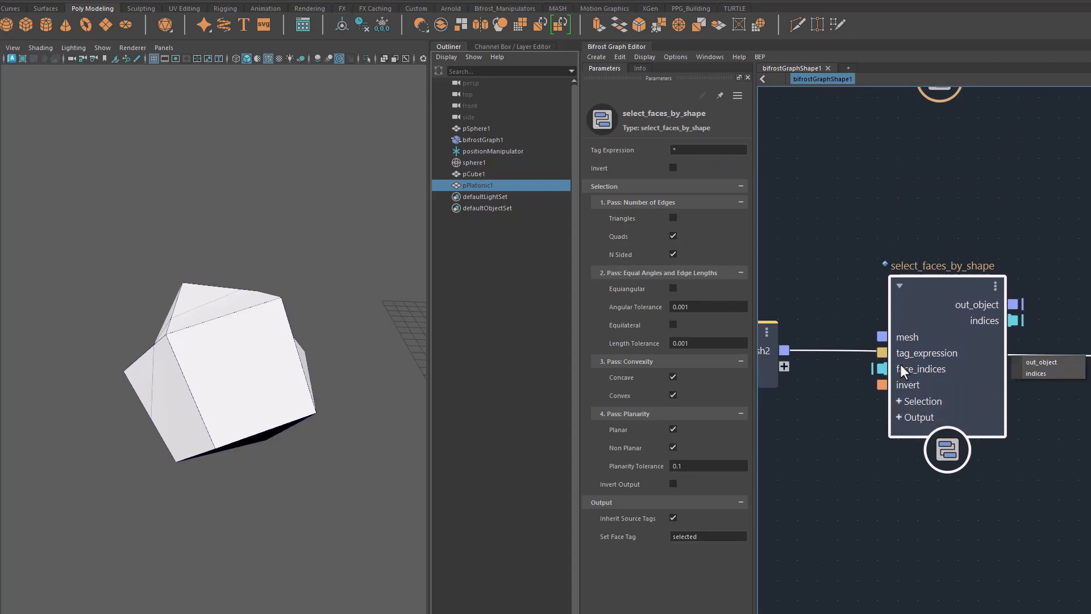
pyautogui.click(1041, 362)
pyautogui.moveTo(949, 305); pyautogui.dragTo(947, 328)
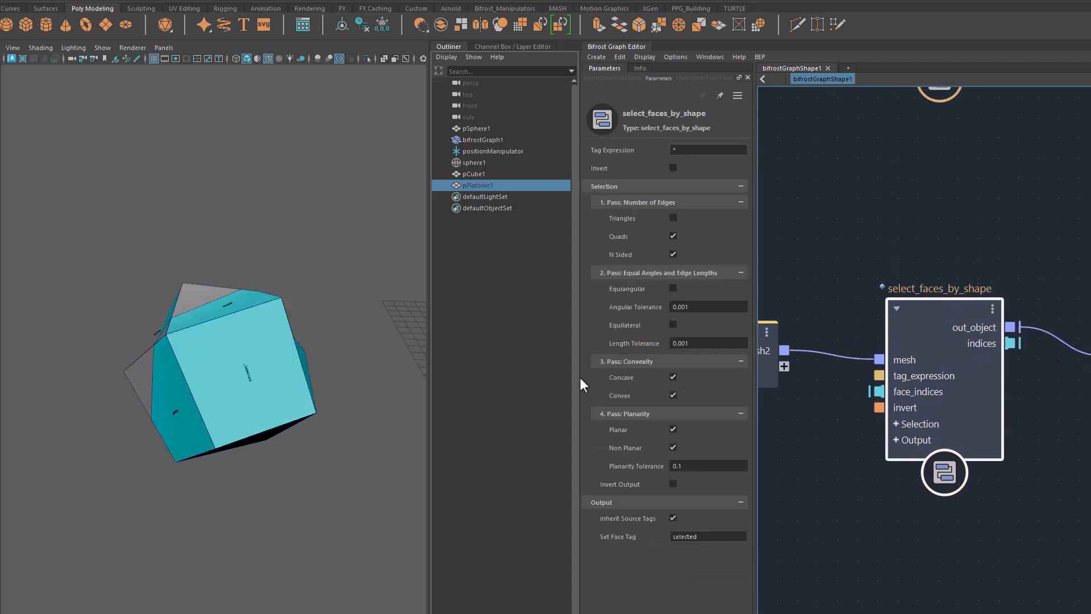
# - Enable Triangles in the Number of Edges pass of select_faces_by_shape, comparing the tagged faces with and without it
pyautogui.keyDown('alt'); pyautogui.moveTo(317, 460); pyautogui.dragTo(94, 435); pyautogui.keyUp('alt')
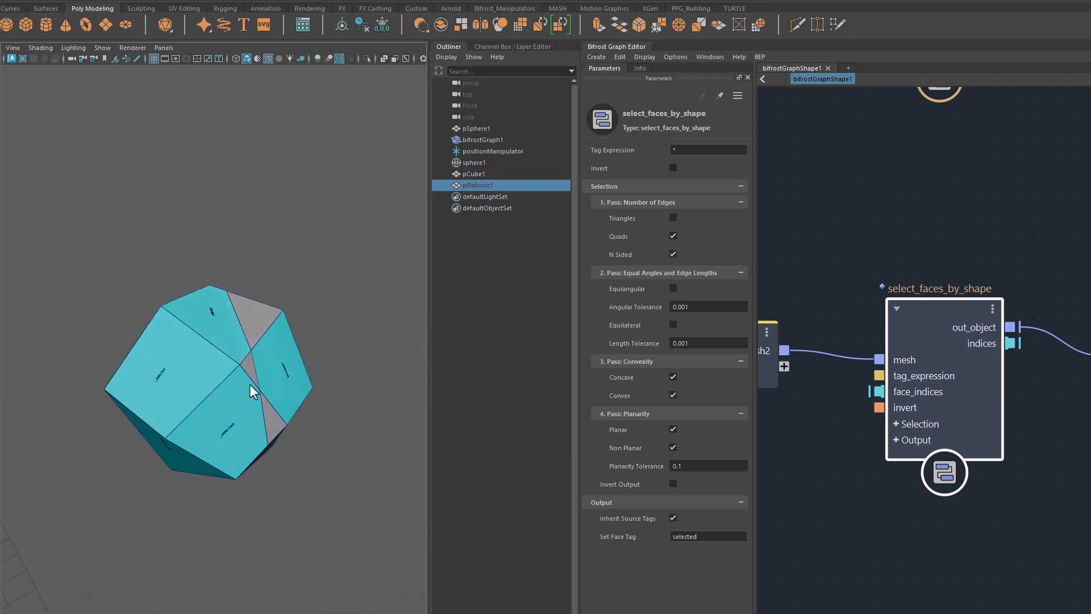
pyautogui.keyDown('alt'); pyautogui.moveTo(217, 465); pyautogui.dragTo(244, 458); pyautogui.keyUp('alt')
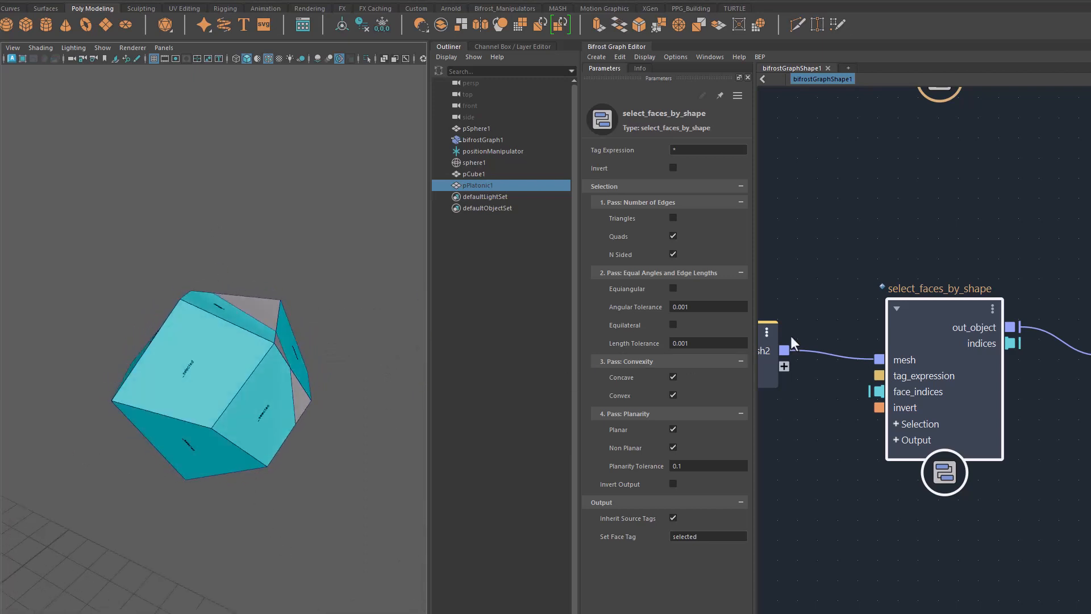
pyautogui.click(672, 218)
pyautogui.keyDown('alt'); pyautogui.moveTo(266, 349); pyautogui.dragTo(250, 370); pyautogui.keyUp('alt')
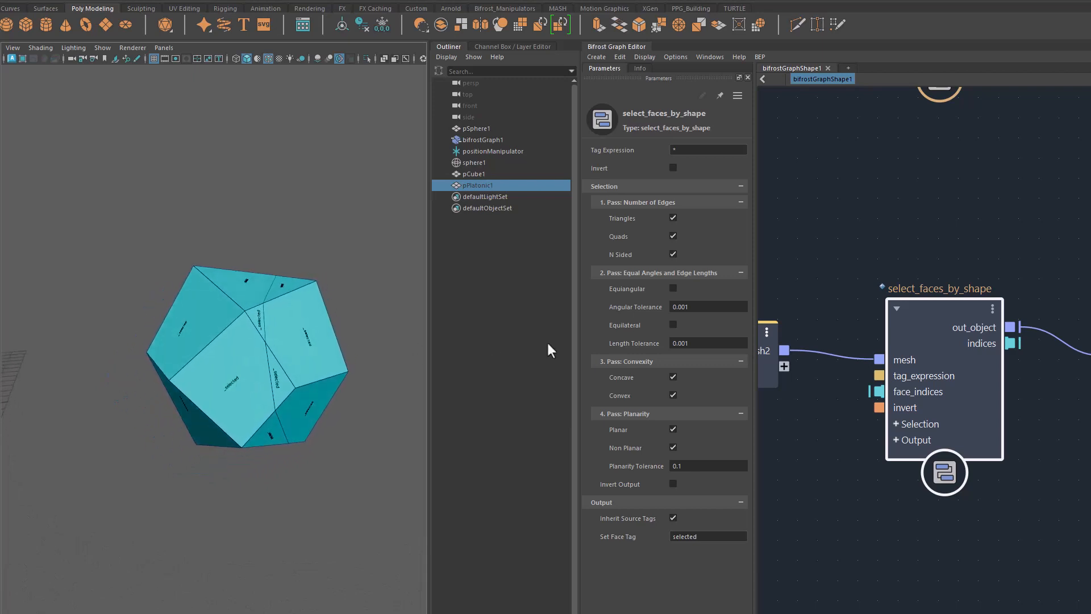
pyautogui.click(673, 218)
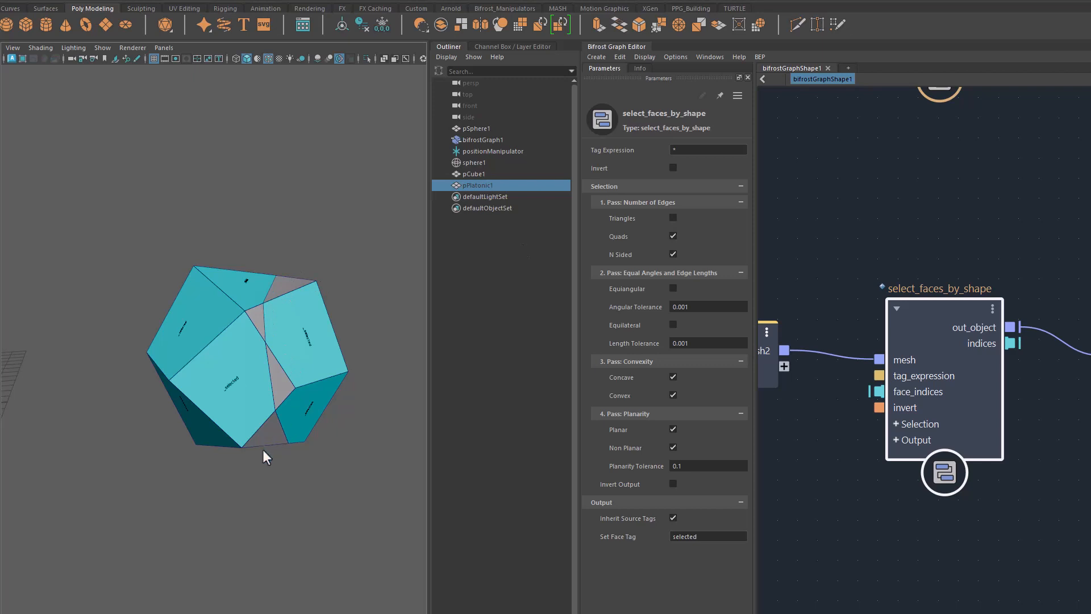
pyautogui.click(674, 219)
# - Try excluding Quads, include them again, and exclude N Sided faces in the Number of Edges pass
pyautogui.click(673, 236)
pyautogui.moveTo(265, 426)
pyautogui.keyDown('alt'); pyautogui.mouseDown()
pyautogui.moveTo(308, 425)
pyautogui.moveTo(244, 370)
pyautogui.moveTo(244, 418)
pyautogui.moveTo(279, 477)
pyautogui.moveTo(430, 429)
pyautogui.moveTo(277, 446)
pyautogui.moveTo(243, 431)
pyautogui.moveTo(250, 426)
pyautogui.mouseUp(); pyautogui.keyUp('alt')
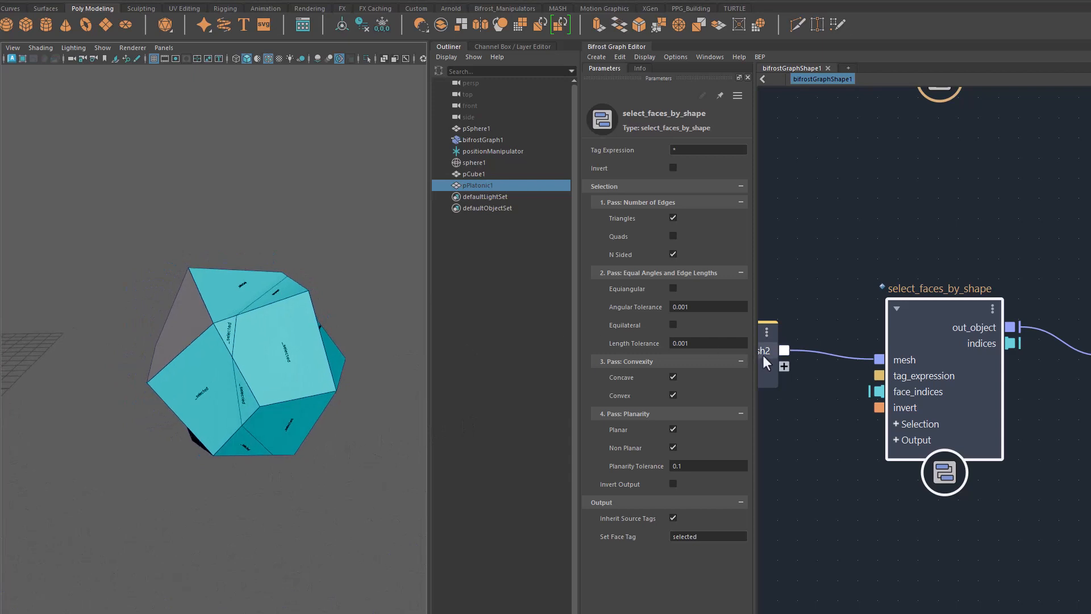
pyautogui.click(673, 235)
pyautogui.click(672, 254)
pyautogui.moveTo(307, 449)
pyautogui.keyDown('alt'); pyautogui.mouseDown()
pyautogui.moveTo(287, 462)
pyautogui.moveTo(227, 461)
pyautogui.moveTo(330, 449)
pyautogui.mouseUp(); pyautogui.keyUp('alt')
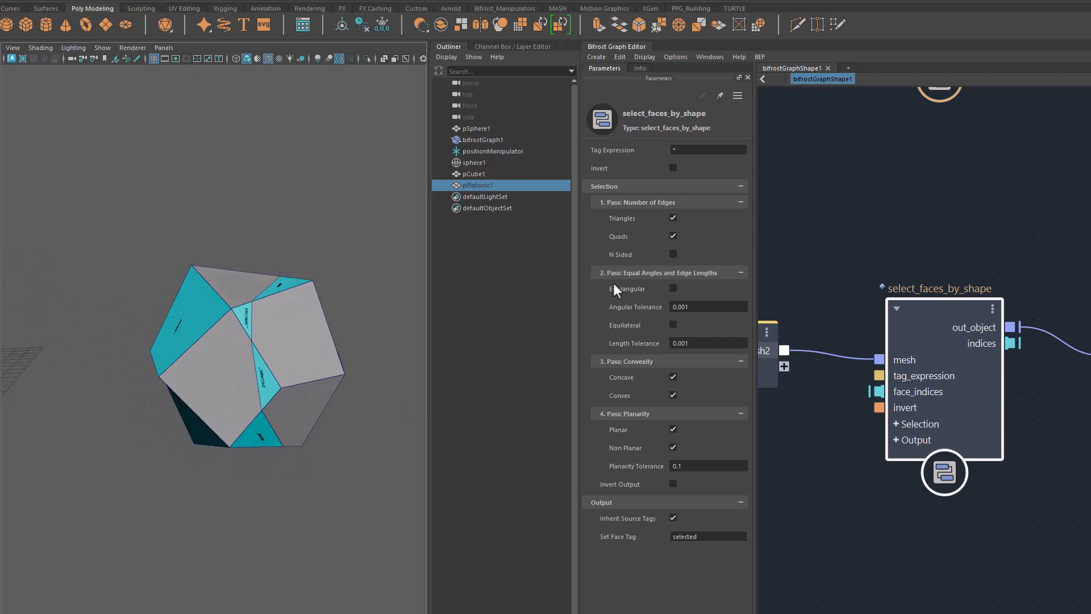
# - Include N Sided faces and exclude Quads and Triangles in the Number of Edges pass of select_faces_by_shape
pyautogui.click(672, 254)
pyautogui.click(672, 236)
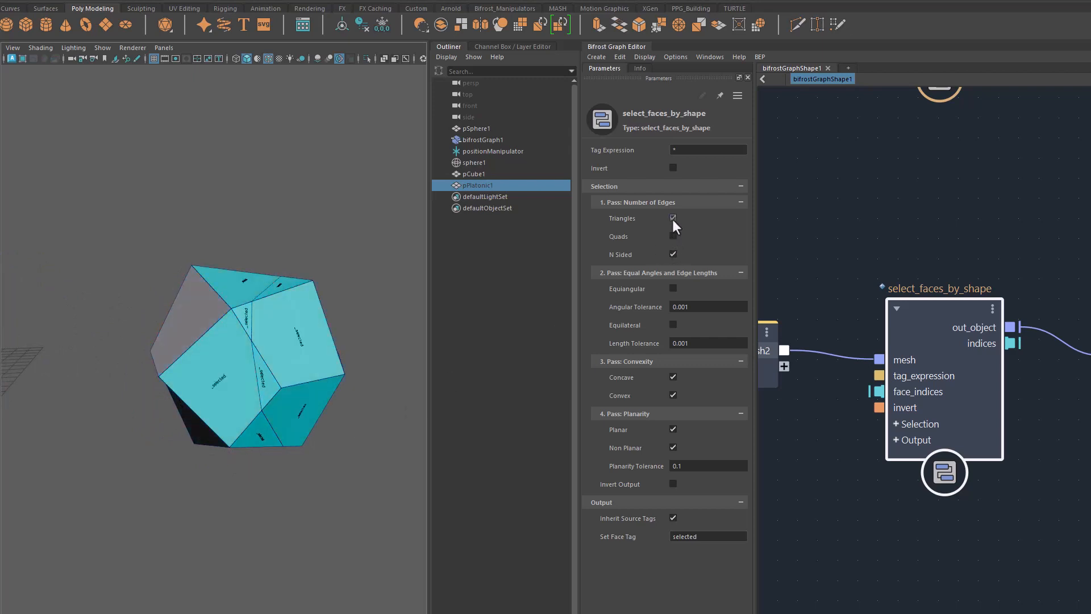
pyautogui.click(672, 218)
pyautogui.keyDown('alt'); pyautogui.moveTo(309, 425); pyautogui.dragTo(323, 407); pyautogui.keyUp('alt')
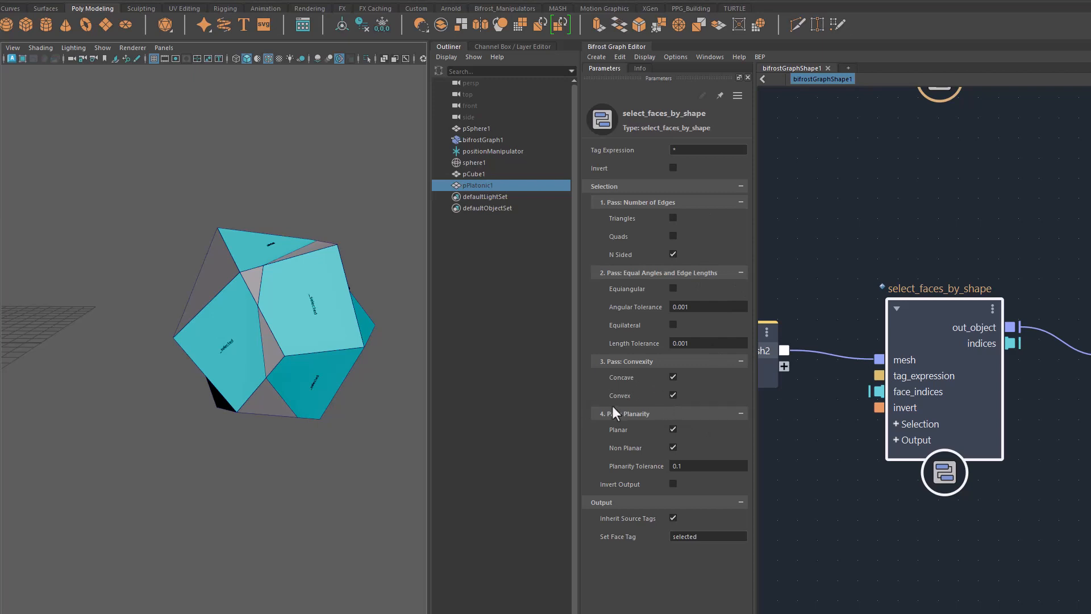
# - Try excluding Convex faces in the Convexity pass, and include them again
pyautogui.click(672, 394)
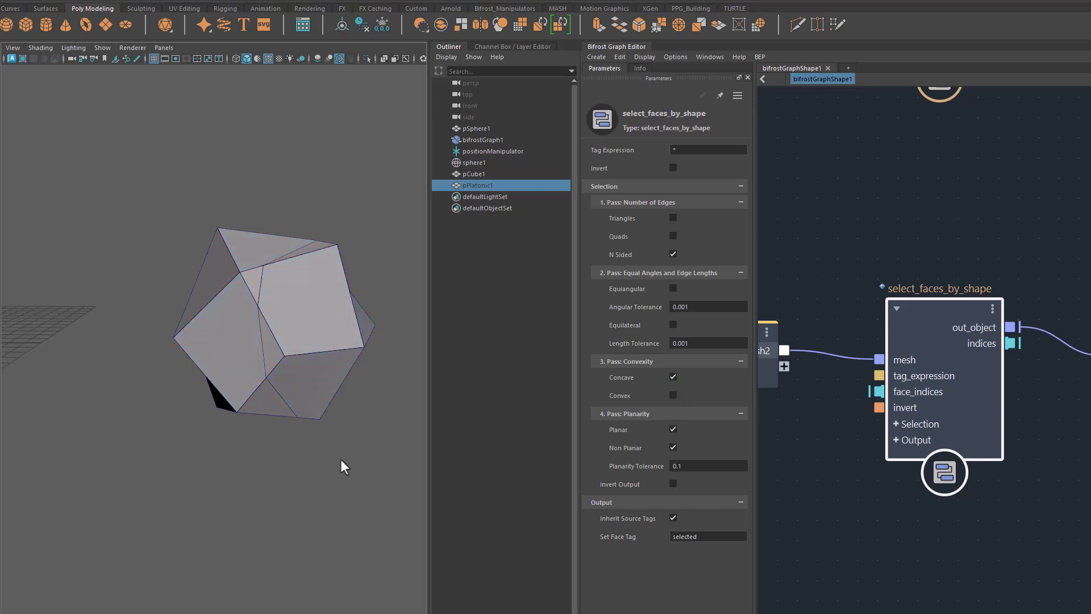
pyautogui.moveTo(320, 460)
pyautogui.keyDown('alt'); pyautogui.mouseDown()
pyautogui.moveTo(310, 408)
pyautogui.moveTo(347, 514)
pyautogui.moveTo(313, 520)
pyautogui.moveTo(293, 489)
pyautogui.moveTo(382, 479)
pyautogui.moveTo(340, 465)
pyautogui.mouseUp(); pyautogui.keyUp('alt')
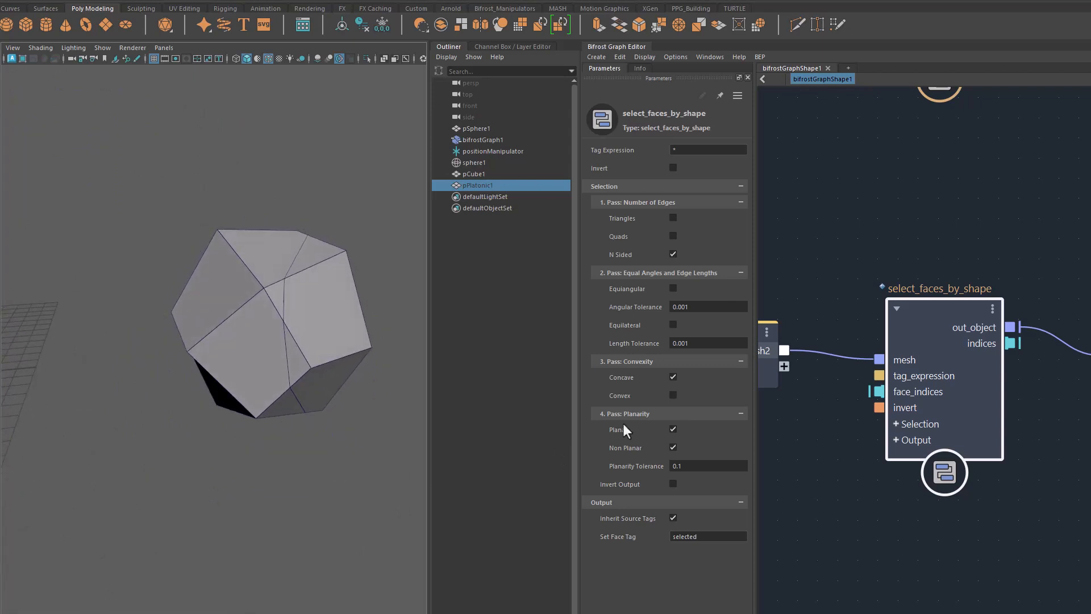
pyautogui.click(672, 394)
pyautogui.keyDown('alt'); pyautogui.moveTo(409, 484); pyautogui.dragTo(342, 493); pyautogui.keyUp('alt')
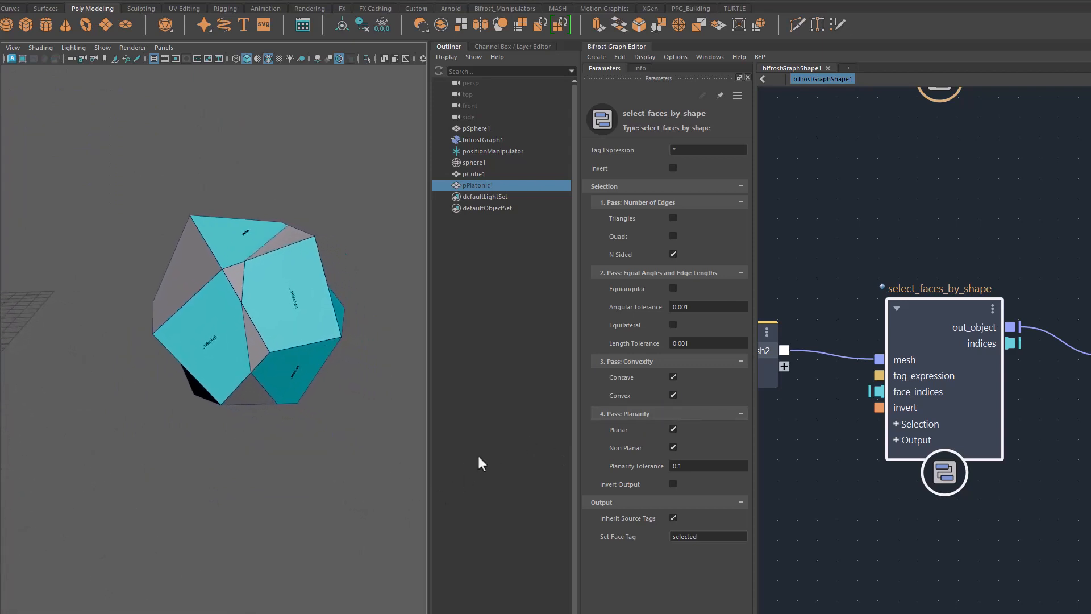
# - Try excluding Non Planar faces in the Planarity pass, and include them again
pyautogui.click(673, 448)
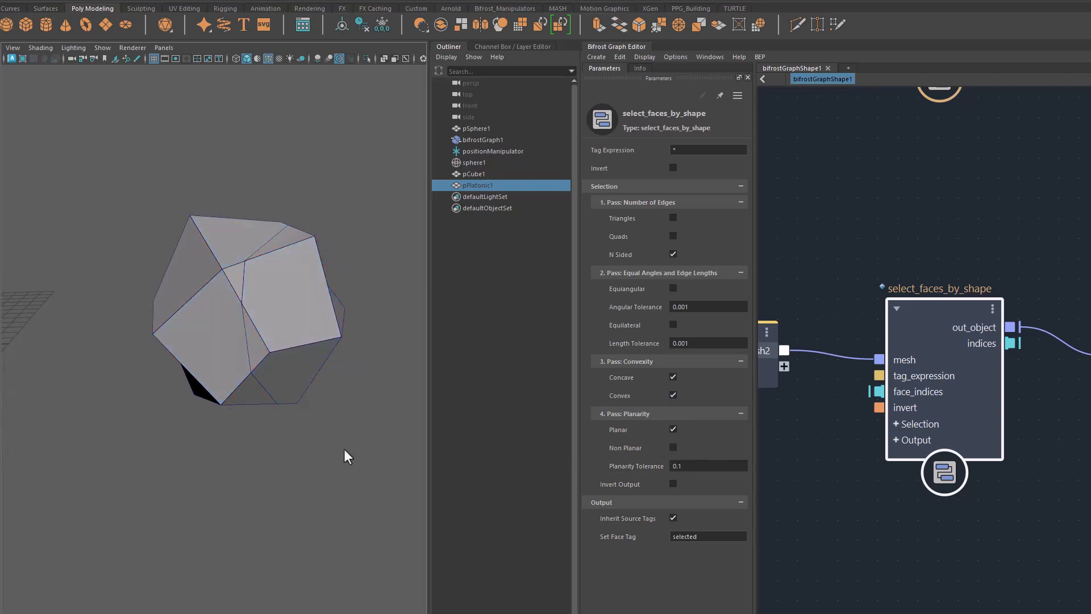
pyautogui.keyDown('alt'); pyautogui.moveTo(345, 451); pyautogui.dragTo(463, 431); pyautogui.keyUp('alt')
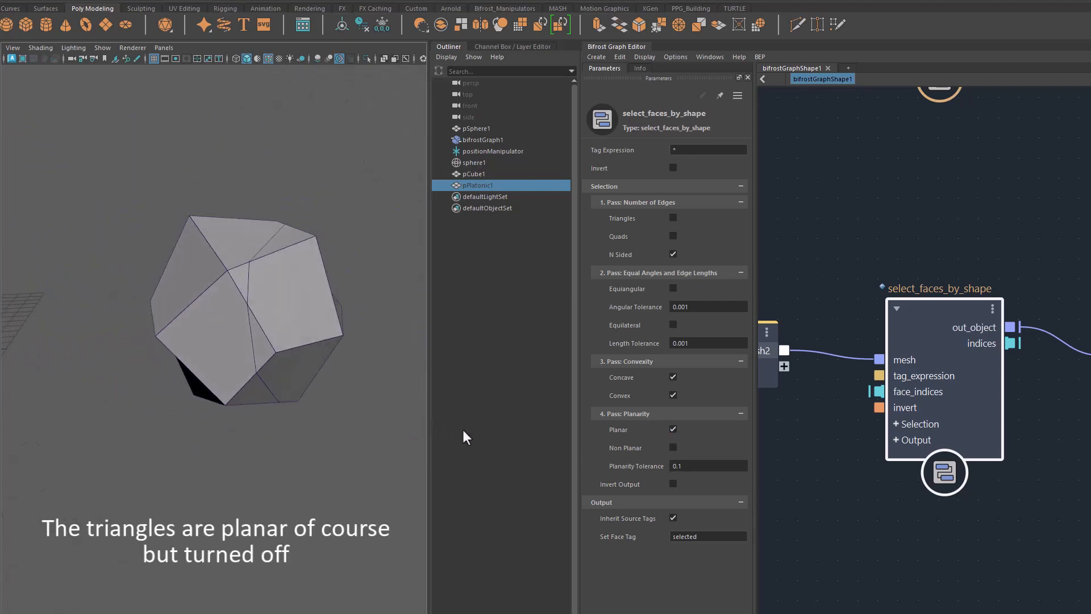
pyautogui.click(674, 447)
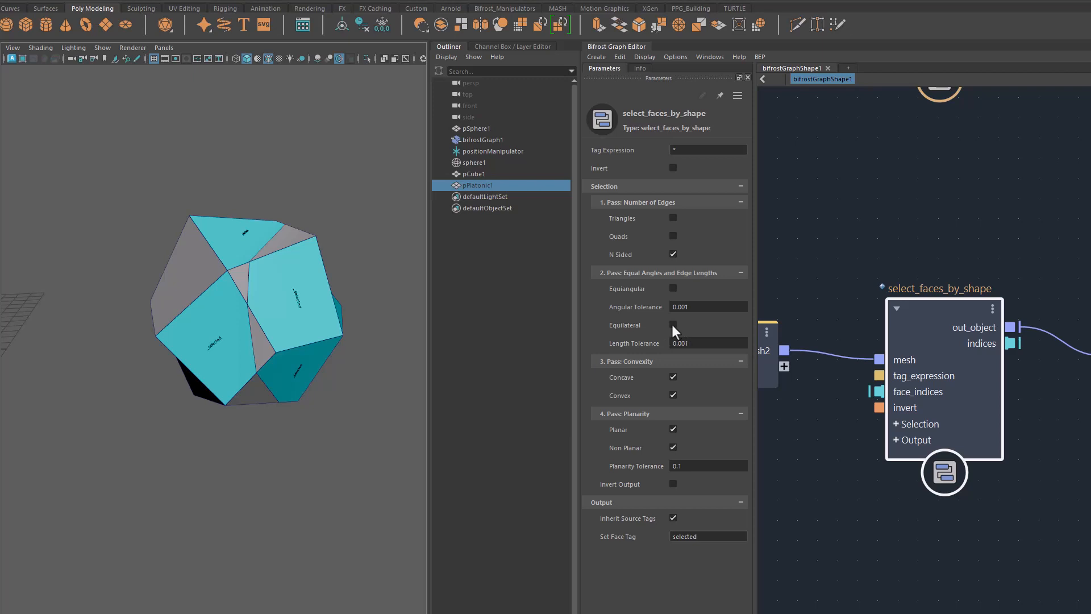
# - Include Quads and Triangles again, and compare the tagged faces with Equiangular enabled and disabled
pyautogui.click(673, 236)
pyautogui.click(673, 217)
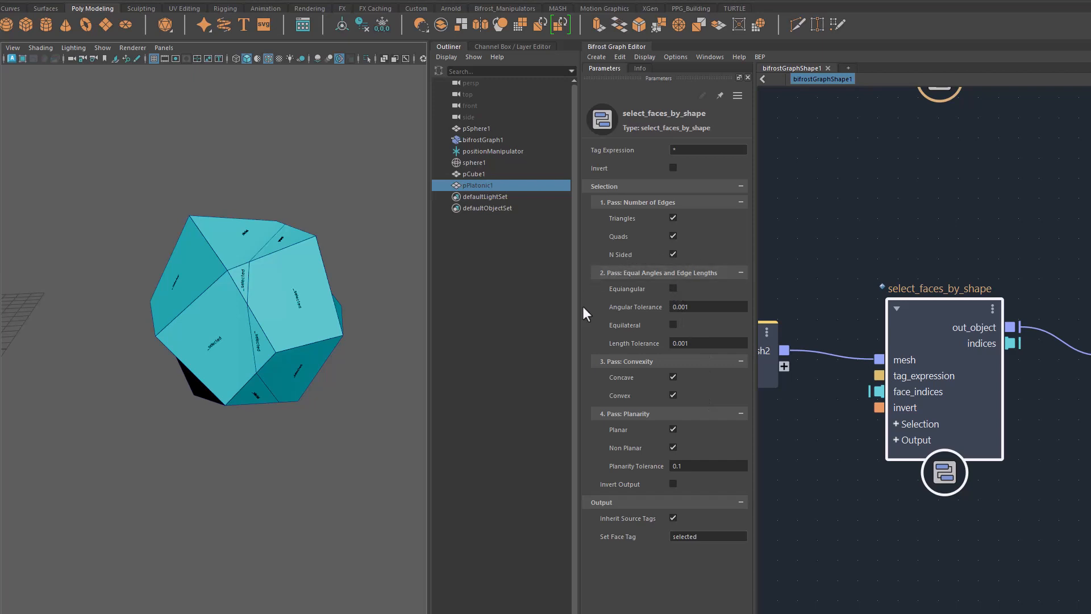
pyautogui.click(673, 288)
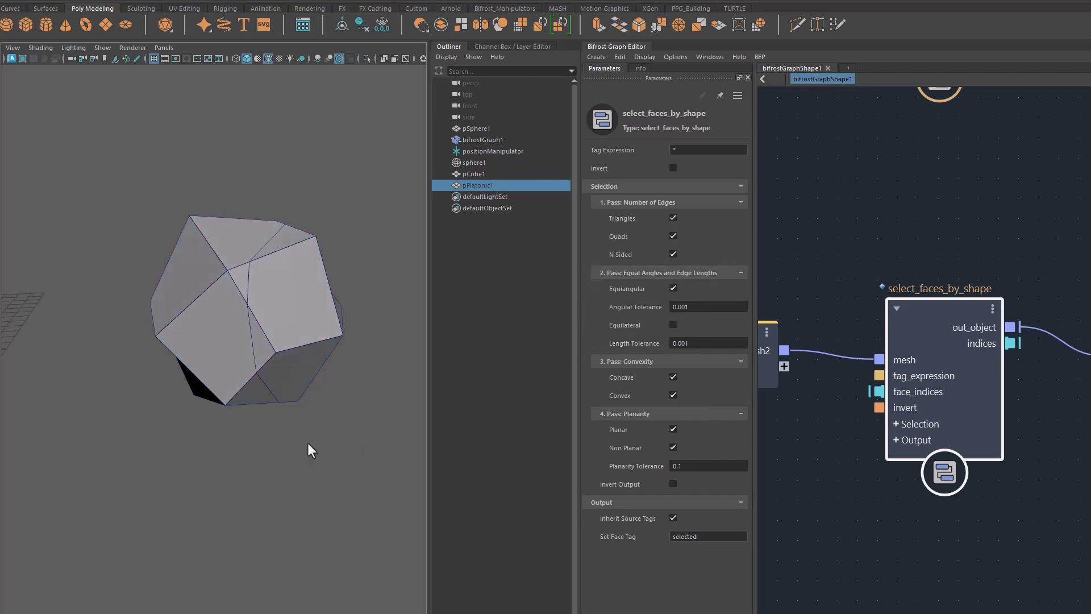
pyautogui.keyDown('alt'); pyautogui.moveTo(308, 444); pyautogui.dragTo(79, 378); pyautogui.keyUp('alt')
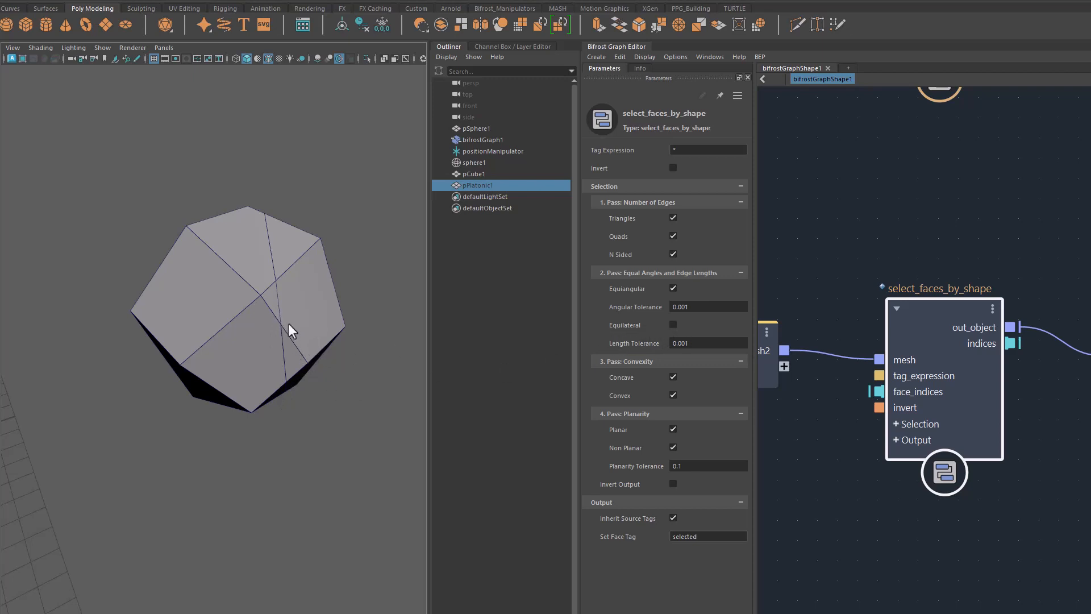
pyautogui.keyDown('alt'); pyautogui.moveTo(284, 335); pyautogui.dragTo(260, 261); pyautogui.keyUp('alt')
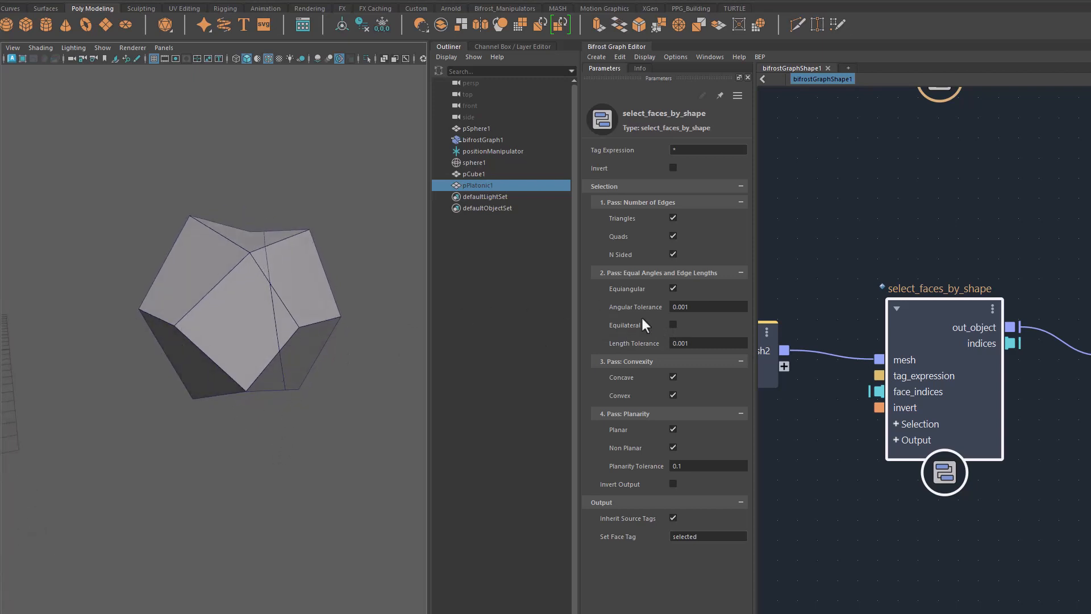
pyautogui.click(674, 289)
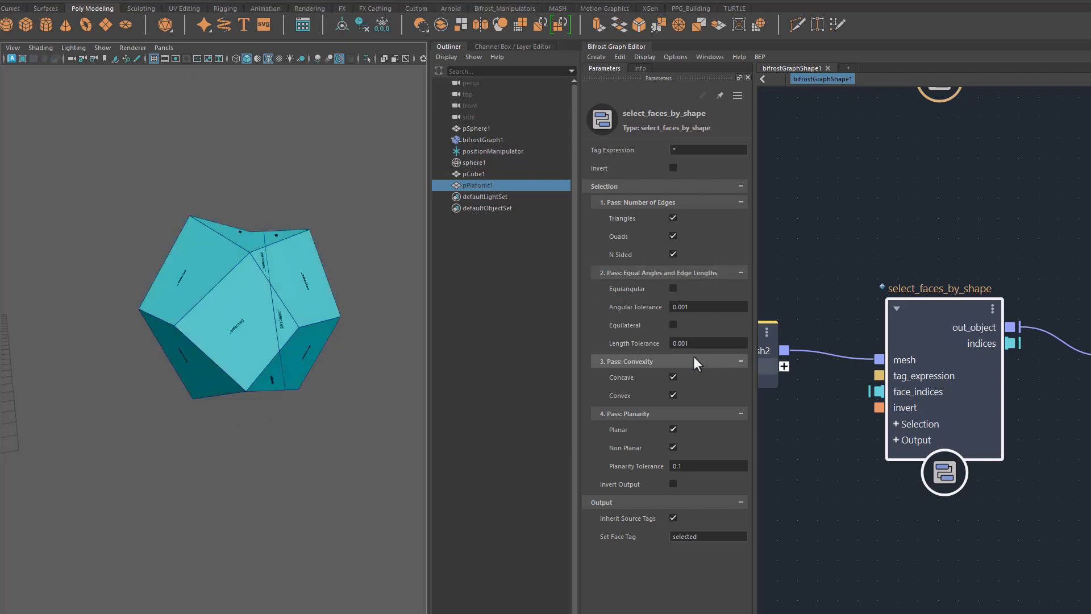
# - Try the Equilateral option in the Equal Angles and Edge Lengths pass on the platonic solid
pyautogui.click(672, 324)
pyautogui.keyDown('alt'); pyautogui.moveTo(289, 442); pyautogui.dragTo(191, 370); pyautogui.keyUp('alt')
pyautogui.scroll(-6, 190, 371)
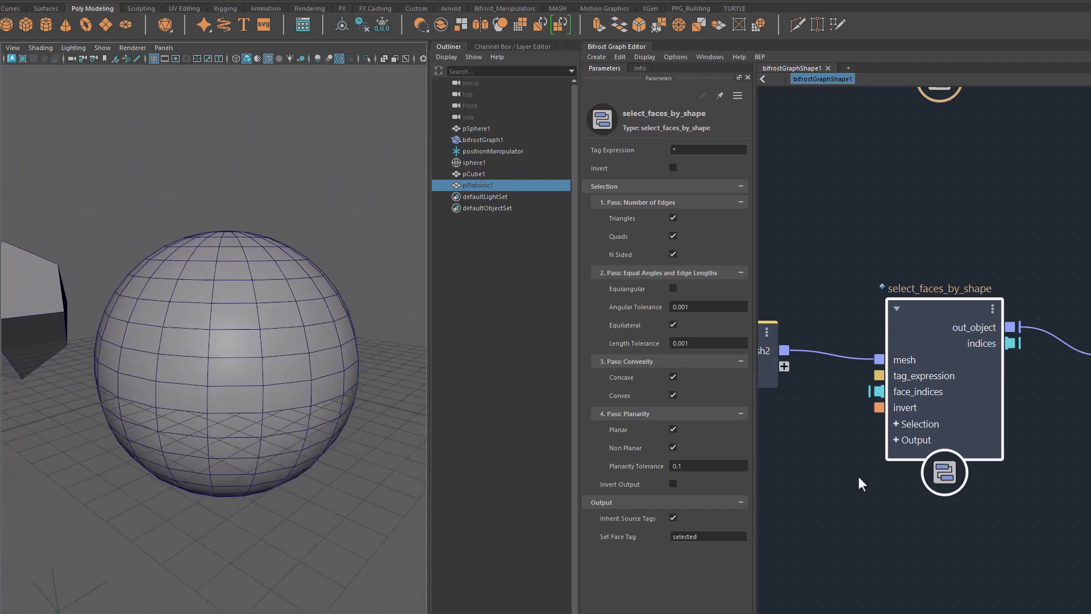
# - Connect the pSphere1 input's mesh output to select_faces_by_shape, and delete the pPlatonic input node
pyautogui.moveTo(857, 474); pyautogui.dragTo(1012, 514, button='middle')
pyautogui.moveTo(781, 397); pyautogui.dragTo(858, 312)
pyautogui.moveTo(927, 293); pyautogui.dragTo(1025, 384)
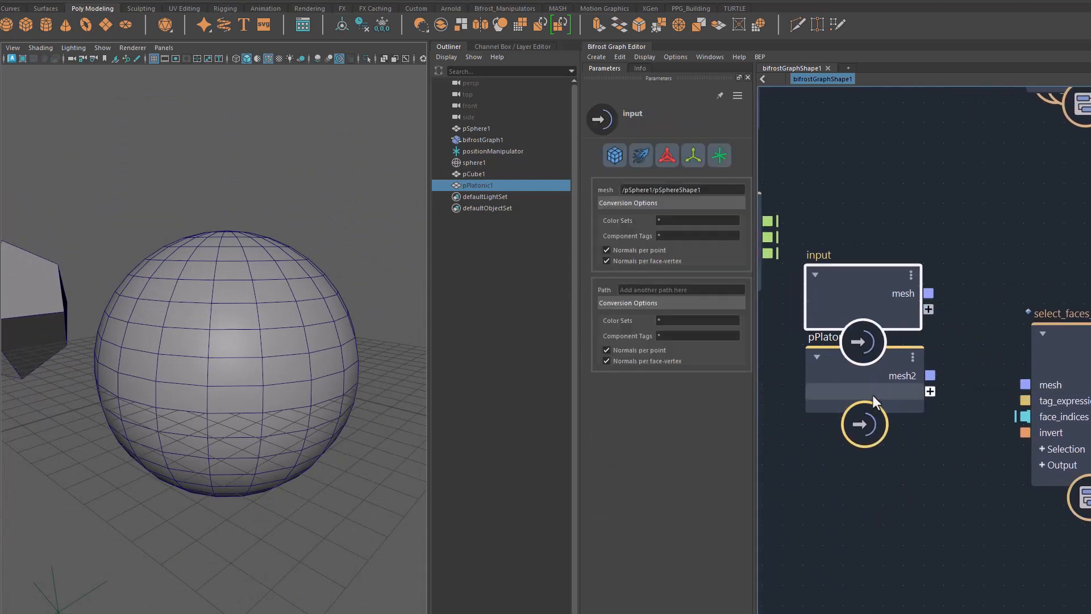
pyautogui.moveTo(872, 394); pyautogui.dragTo(848, 424)
pyautogui.press('Delete')
pyautogui.moveTo(874, 310); pyautogui.dragTo(858, 397)
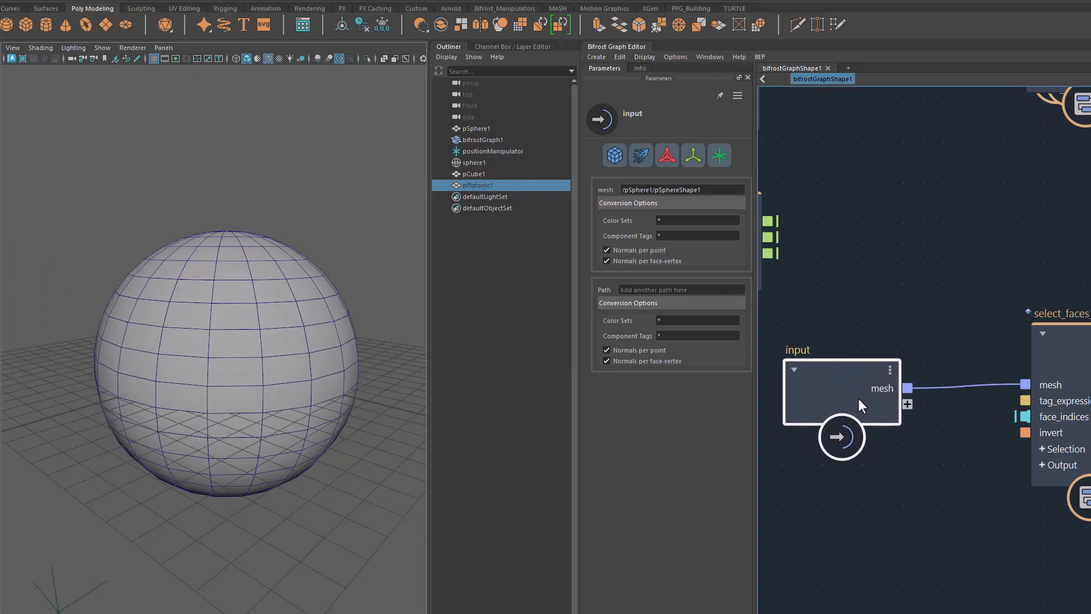
# - On select_faces_by_shape, disable Equilateral, enable Equiangular, and set Angular Tolerance to 2.101
pyautogui.click(1068, 347)
pyautogui.press('f')
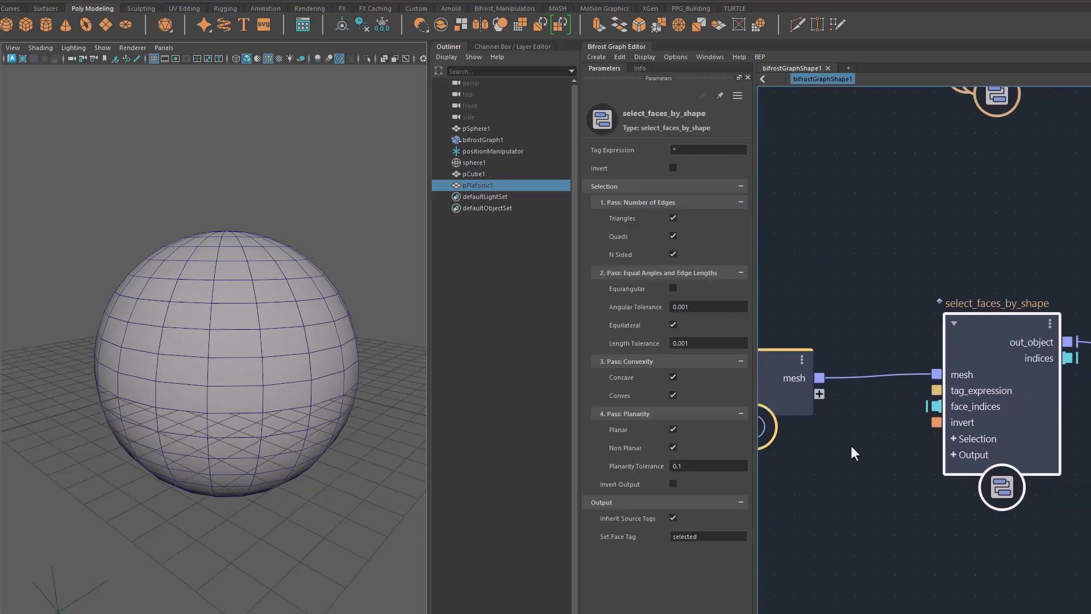
pyautogui.click(673, 325)
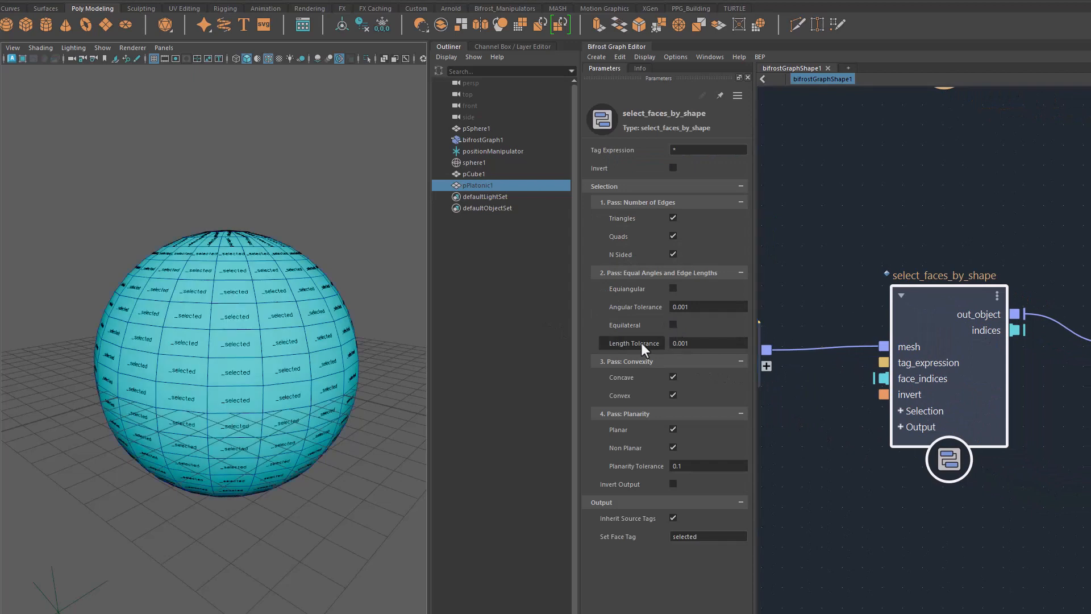
pyautogui.click(673, 288)
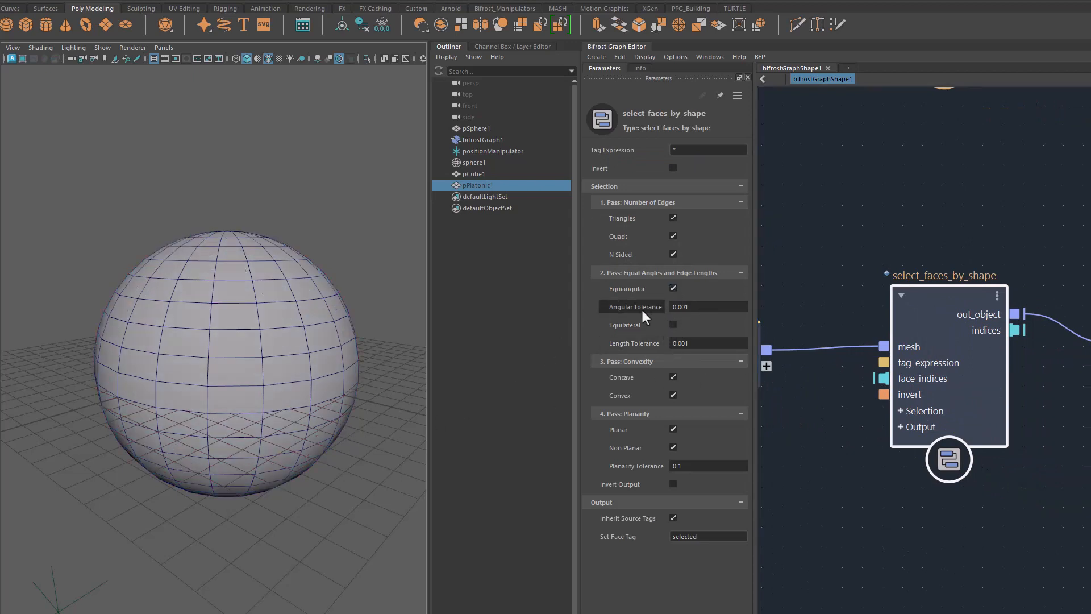
pyautogui.moveTo(643, 310); pyautogui.dragTo(648, 314)
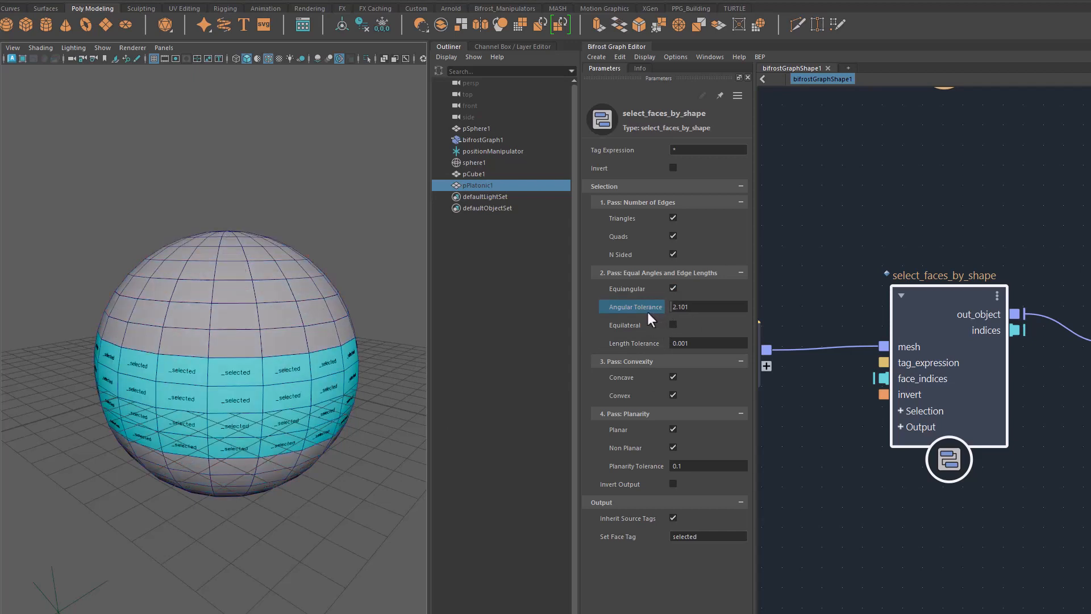
pyautogui.keyDown('alt'); pyautogui.moveTo(346, 336); pyautogui.dragTo(268, 401); pyautogui.keyUp('alt')
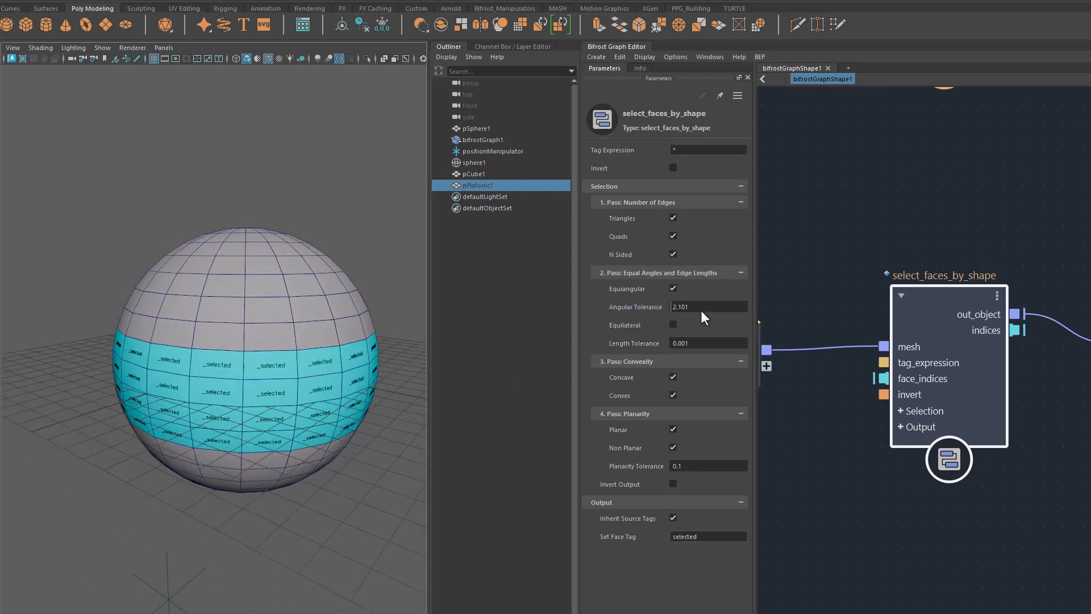
# - Select the sphere to show its wireframe, set Angular Tolerance to 0.901, and inspect the tagged face bands
pyautogui.keyDown('alt'); pyautogui.moveTo(303, 449); pyautogui.dragTo(277, 456); pyautogui.keyUp('alt')
pyautogui.click(247, 339)
pyautogui.keyDown('alt'); pyautogui.moveTo(246, 339); pyautogui.dragTo(254, 458); pyautogui.keyUp('alt')
pyautogui.scroll(5, 300, 475)
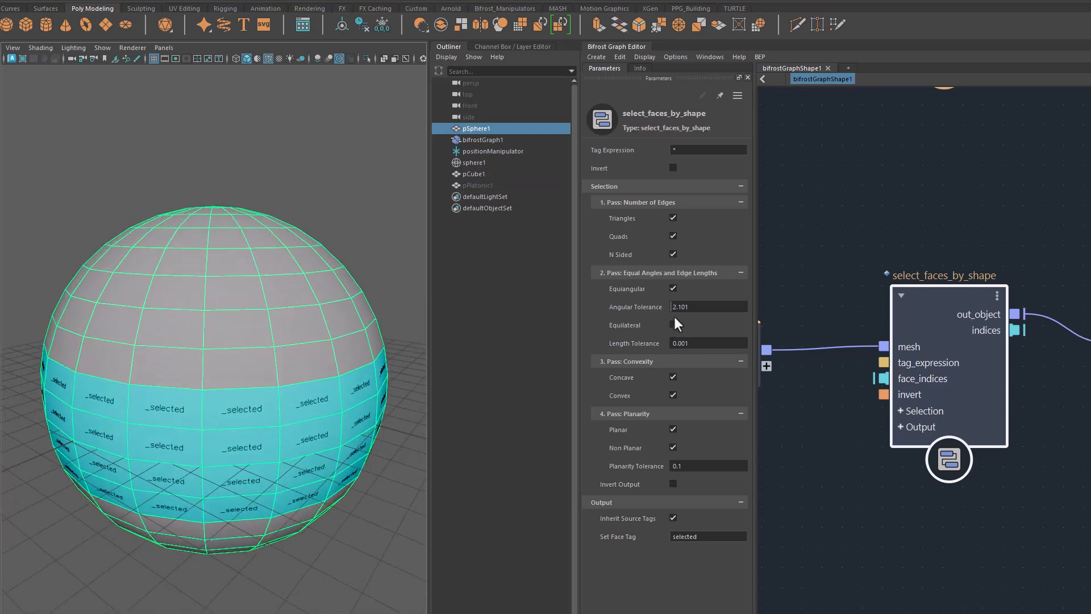
pyautogui.moveTo(659, 308); pyautogui.dragTo(643, 308)
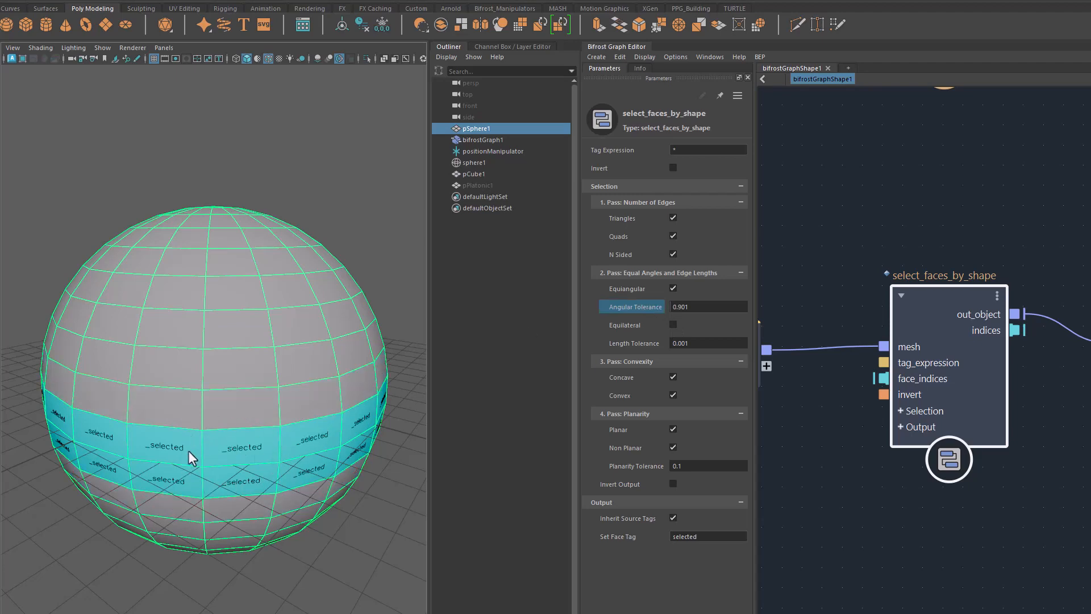
pyautogui.keyDown('alt'); pyautogui.moveTo(189, 451); pyautogui.dragTo(280, 500); pyautogui.keyUp('alt')
pyautogui.keyDown('alt'); pyautogui.moveTo(301, 496); pyautogui.dragTo(309, 492); pyautogui.keyUp('alt')
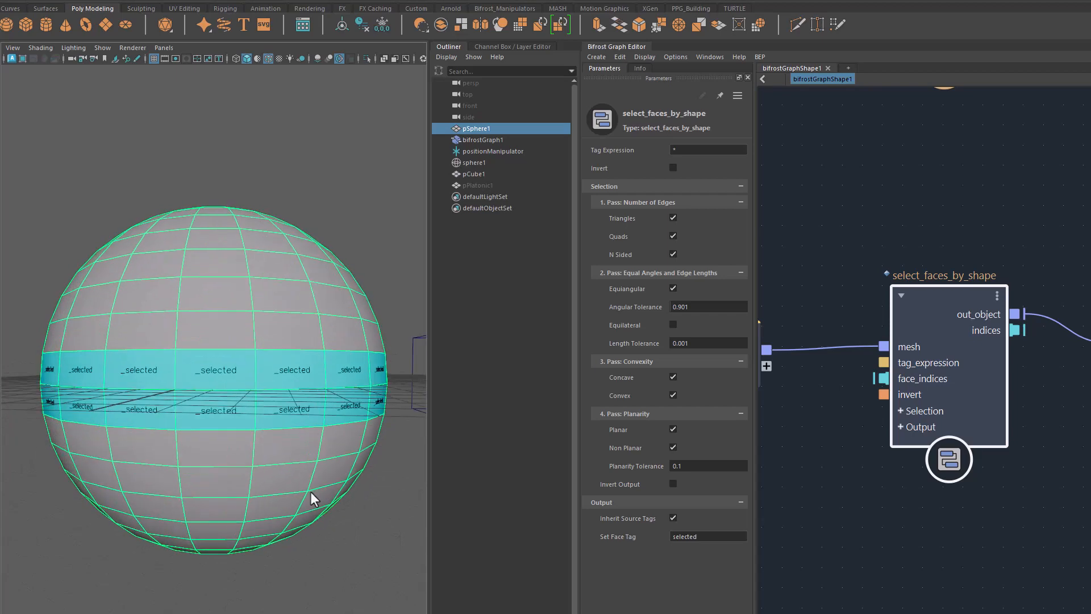
pyautogui.keyDown('alt'); pyautogui.moveTo(318, 453); pyautogui.dragTo(254, 440, button='middle'); pyautogui.keyUp('alt')
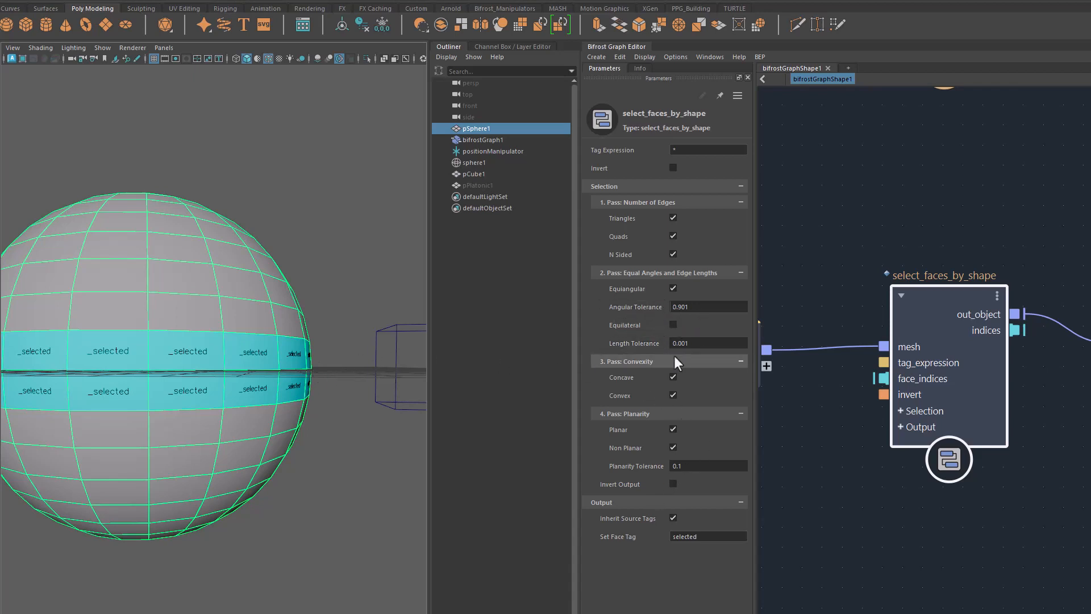
# - Disable Equiangular, try excluding Quads in the Number of Edges pass, and include them again
pyautogui.click(672, 288)
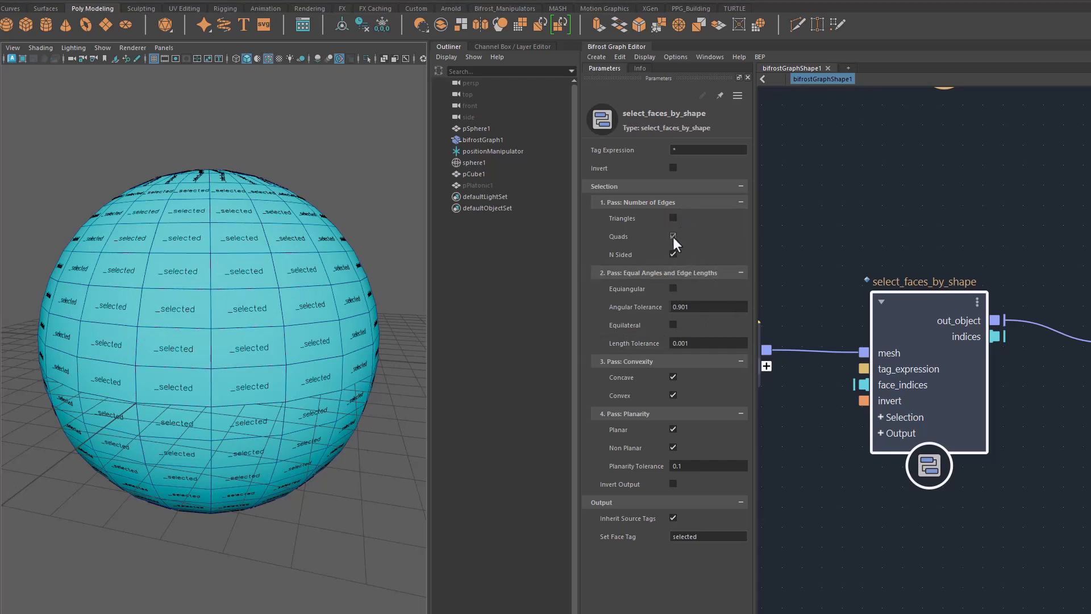
pyautogui.click(672, 235)
pyautogui.click(673, 235)
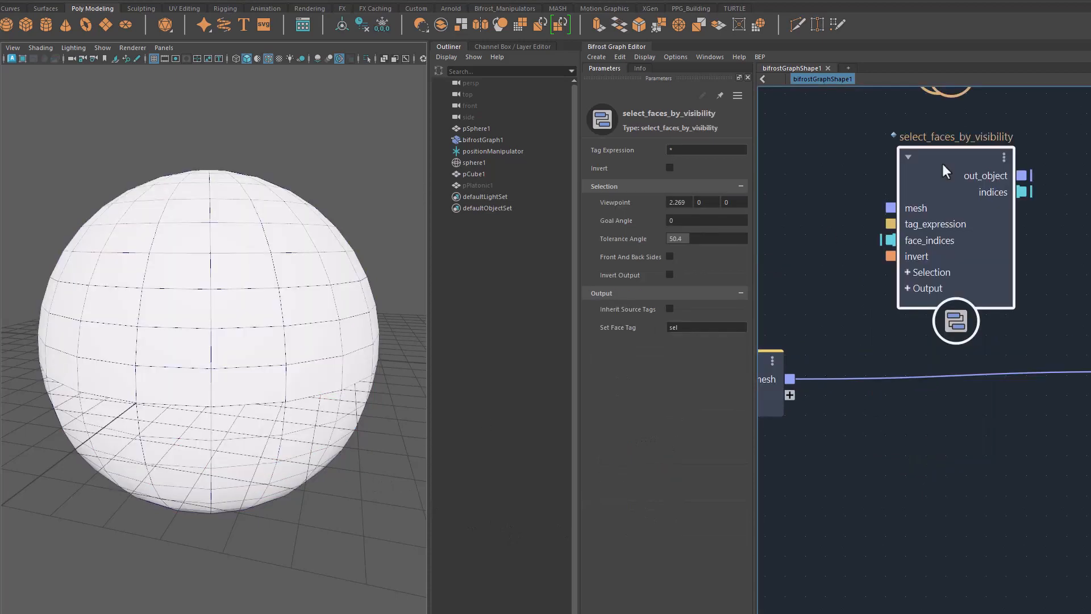
# - Insert the select_faces_by_visibility node into the sphere's mesh connection, using its mesh input and out_object output
pyautogui.moveTo(942, 163); pyautogui.dragTo(940, 335)
pyautogui.click(908, 406)
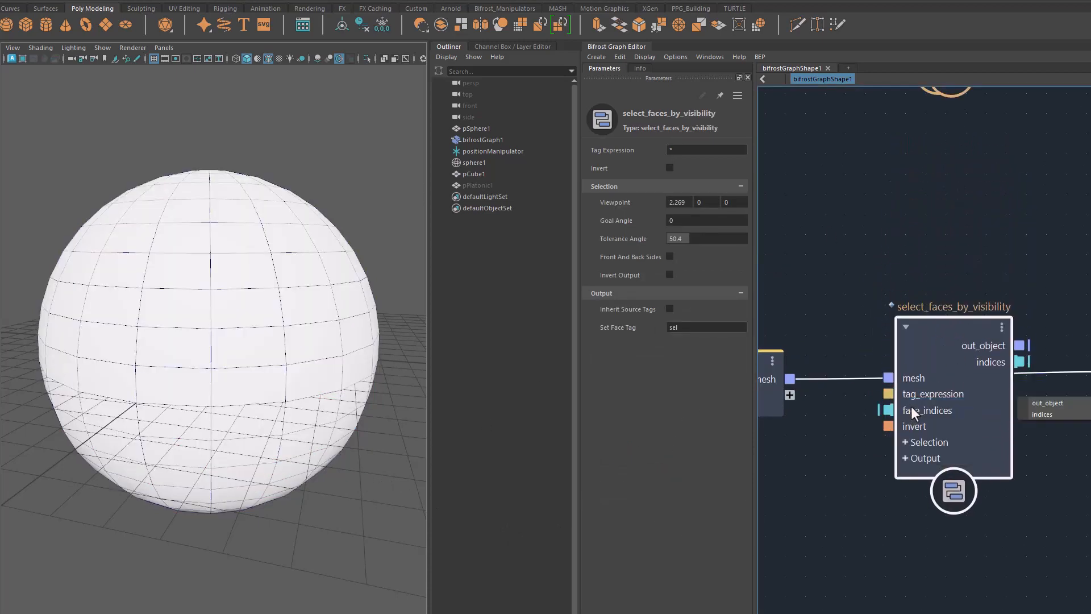
pyautogui.click(1049, 402)
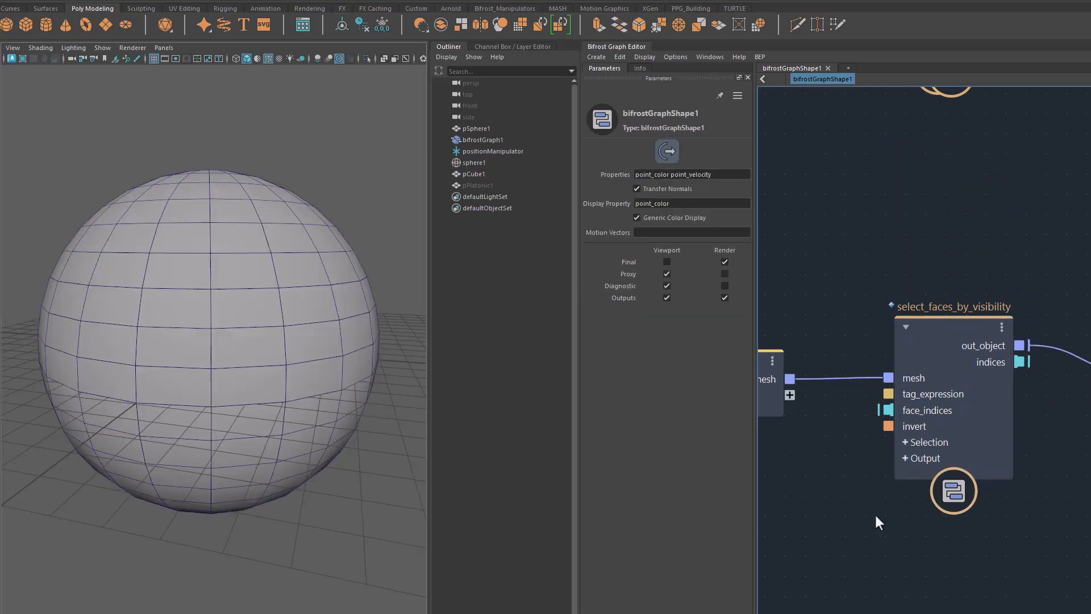
pyautogui.keyDown('alt'); pyautogui.moveTo(398, 409); pyautogui.dragTo(350, 443); pyautogui.keyUp('alt')
pyautogui.keyDown('alt'); pyautogui.moveTo(350, 443); pyautogui.dragTo(257, 454, button='right'); pyautogui.keyUp('alt')
pyautogui.keyDown('alt'); pyautogui.moveTo(257, 454); pyautogui.dragTo(281, 418); pyautogui.keyUp('alt')
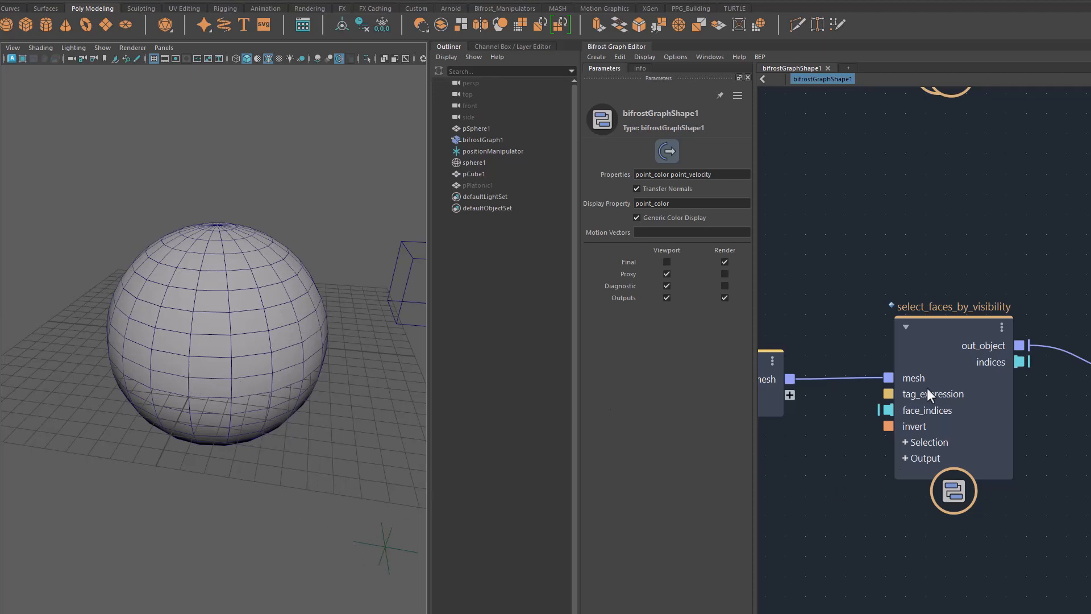
pyautogui.moveTo(926, 387); pyautogui.dragTo(894, 377)
pyautogui.moveTo(929, 307); pyautogui.dragTo(928, 306)
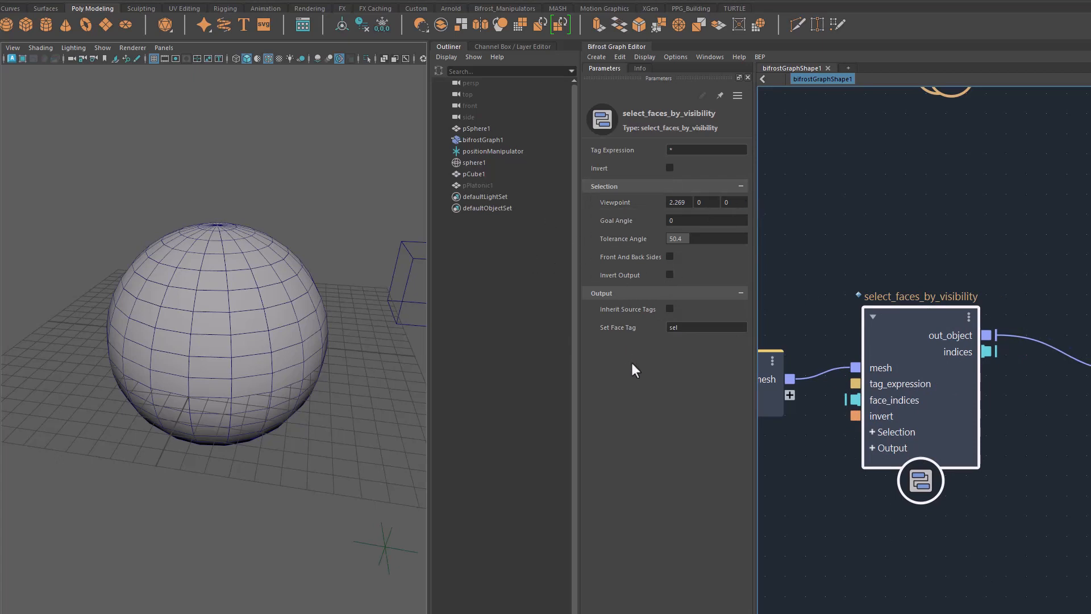
# - Select the positionManipulator locator, and connect the manipulator node's translation output to the viewpoint input of select_faces_by_visibility
pyautogui.click(391, 570)
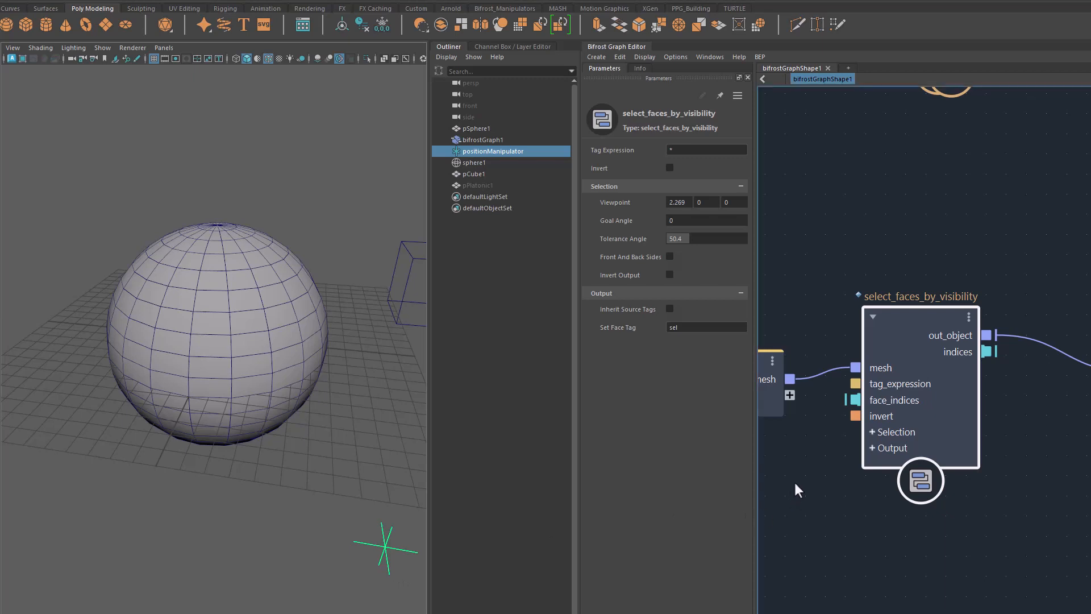
pyautogui.keyDown('alt'); pyautogui.moveTo(808, 492); pyautogui.dragTo(918, 502, button='middle'); pyautogui.keyUp('alt')
pyautogui.keyDown('alt'); pyautogui.moveTo(863, 499); pyautogui.dragTo(922, 506, button='middle'); pyautogui.keyUp('alt')
pyautogui.click(1044, 446)
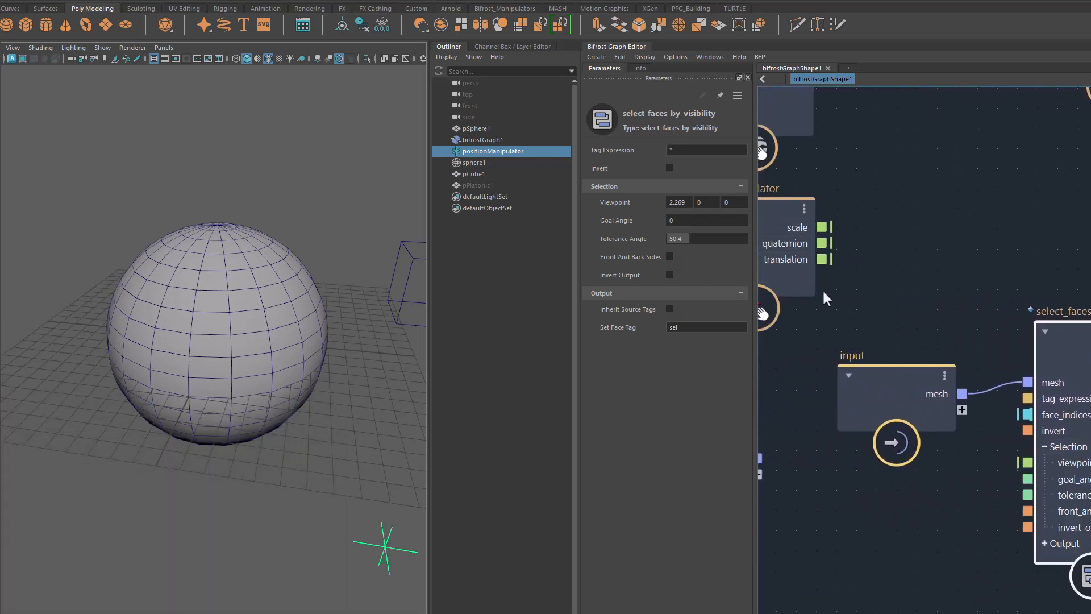
pyautogui.moveTo(826, 259); pyautogui.dragTo(1027, 462)
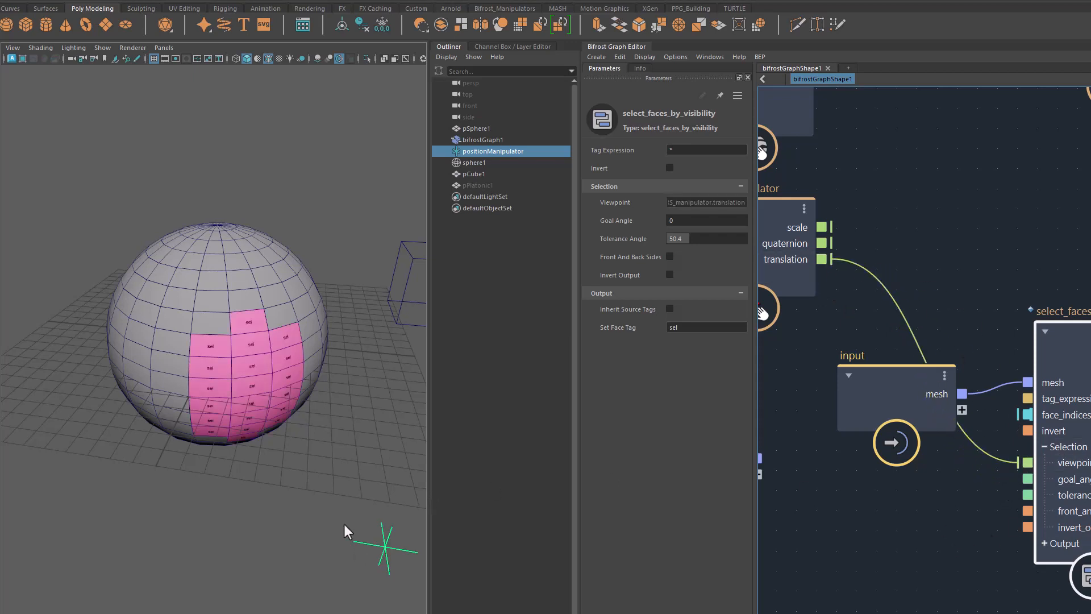
# - Move the positionManipulator locator to beside the sphere, and set the visibility node's Tolerance Angle to 45
pyautogui.press('w')
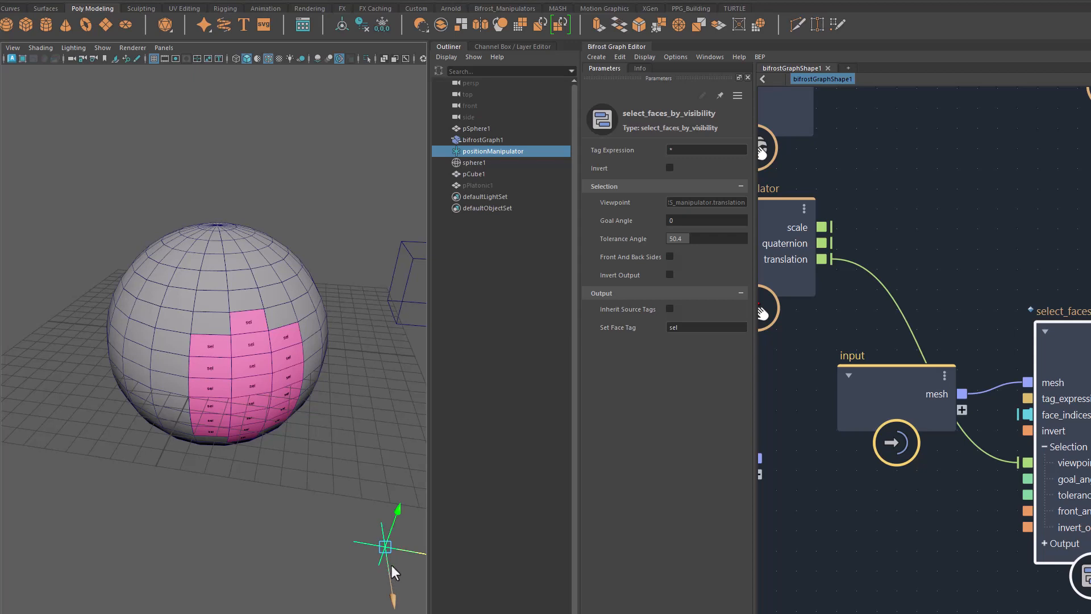
pyautogui.moveTo(400, 583); pyautogui.dragTo(392, 403)
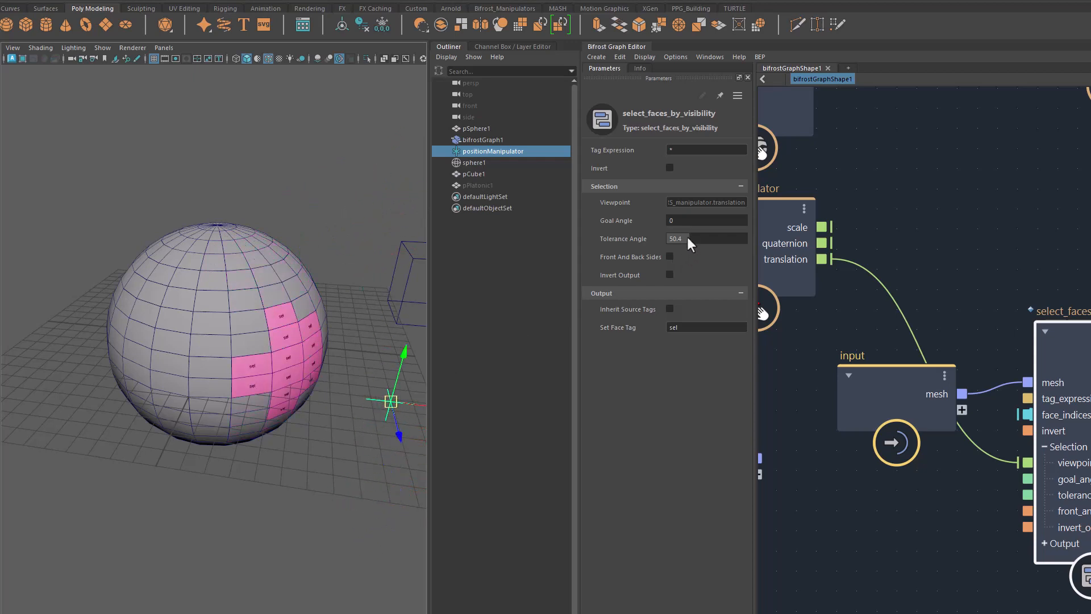
pyautogui.moveTo(687, 237); pyautogui.dragTo(705, 243)
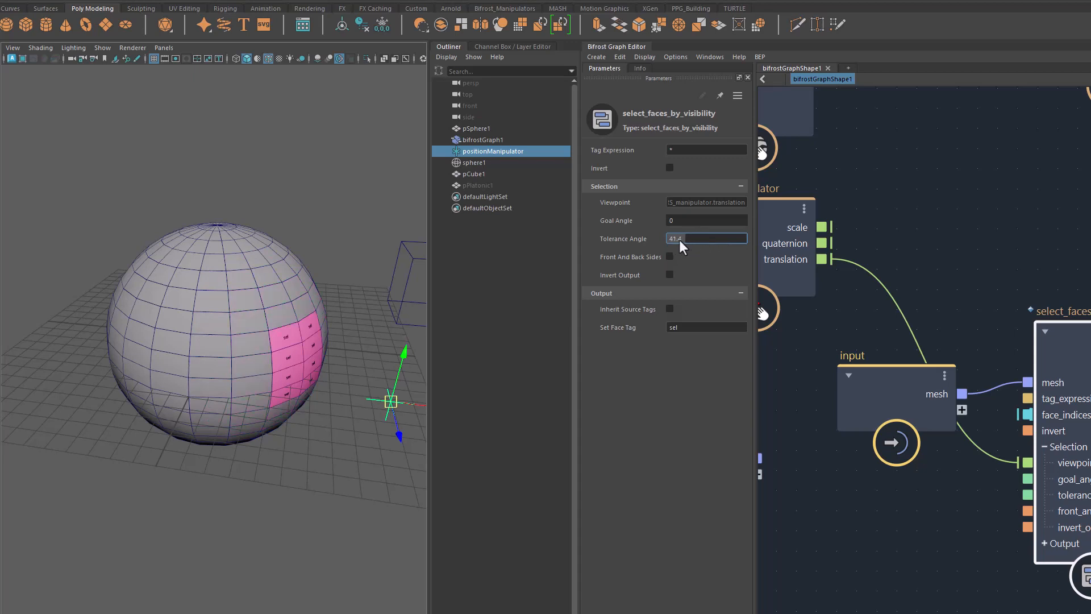
# - Raise the Goal Angle of select_faces_by_visibility to 90 and examine the tagged faces on the sphere
pyautogui.moveTo(668, 221); pyautogui.dragTo(748, 229)
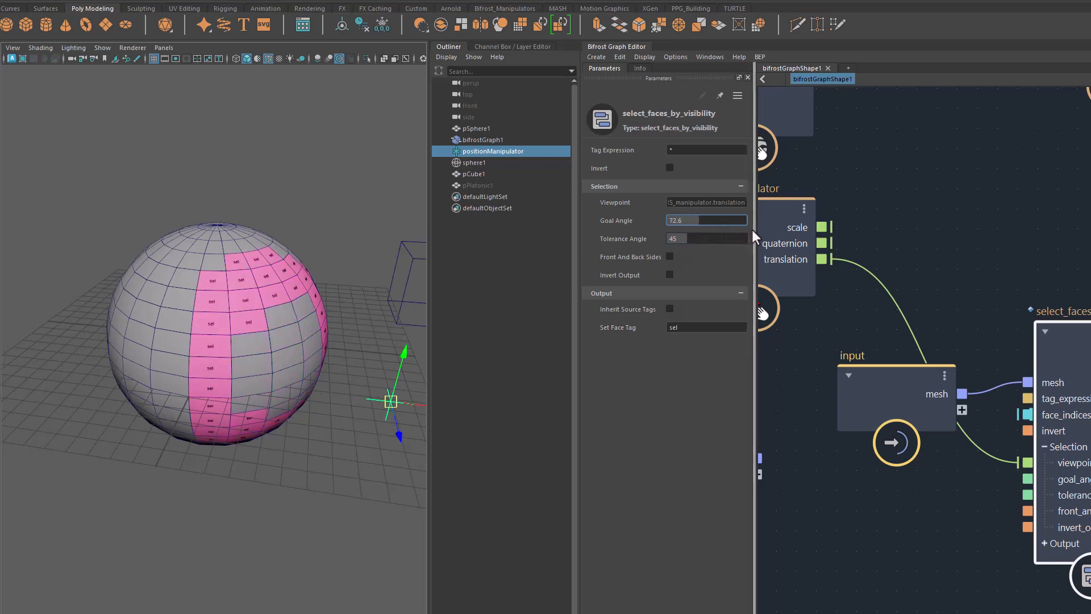
pyautogui.keyDown('alt'); pyautogui.moveTo(346, 489); pyautogui.dragTo(320, 495); pyautogui.keyUp('alt')
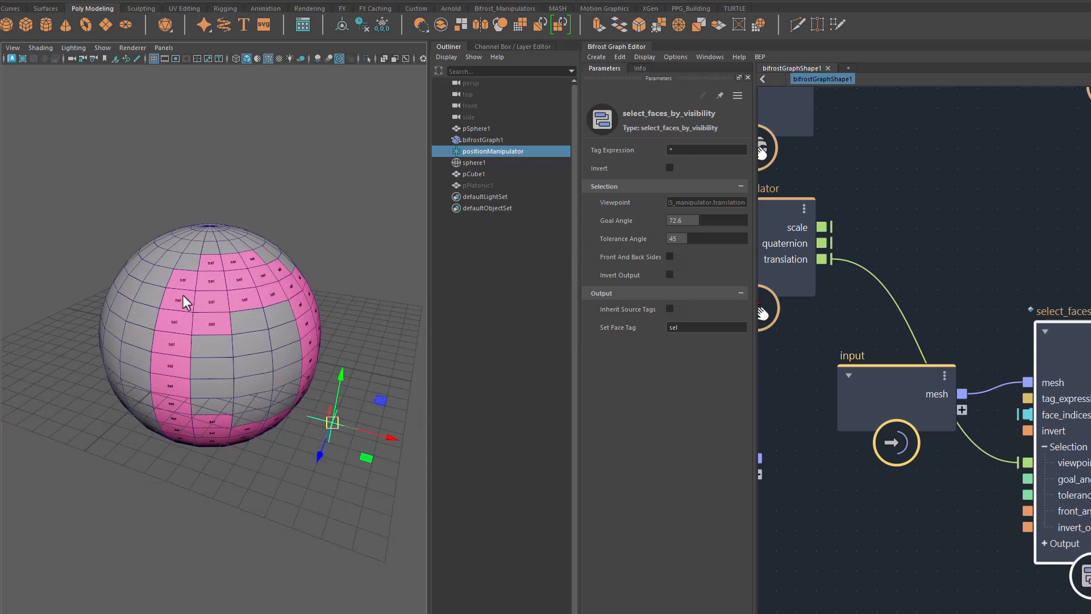
pyautogui.click(692, 222)
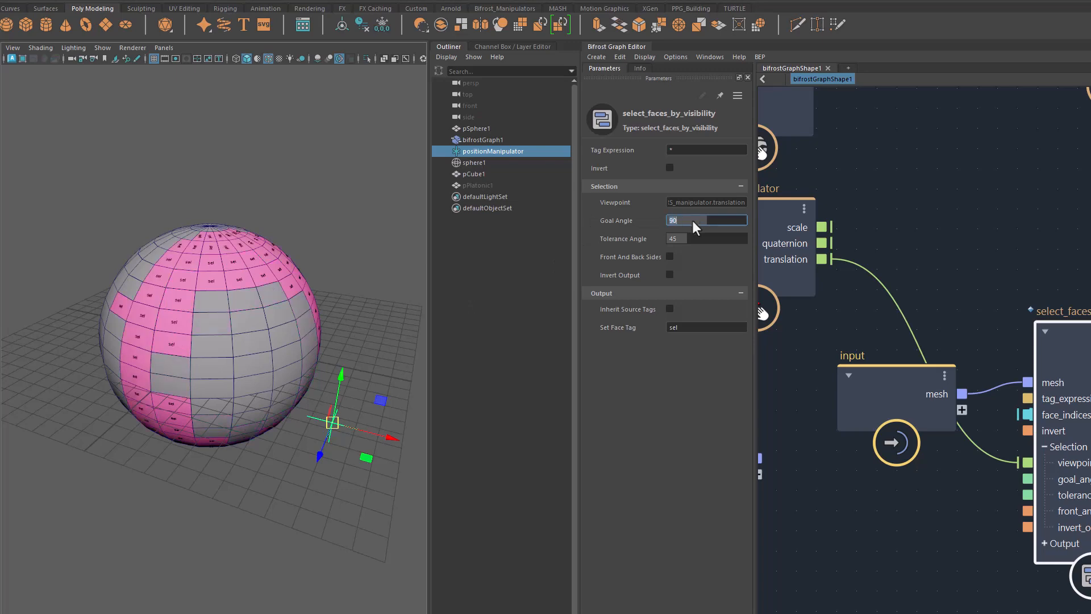
# - Try Front And Back Sides and Invert Output on the visibility selection, examine the sphere, and turn both off again
pyautogui.keyDown('alt'); pyautogui.moveTo(285, 463); pyautogui.dragTo(295, 432); pyautogui.keyUp('alt')
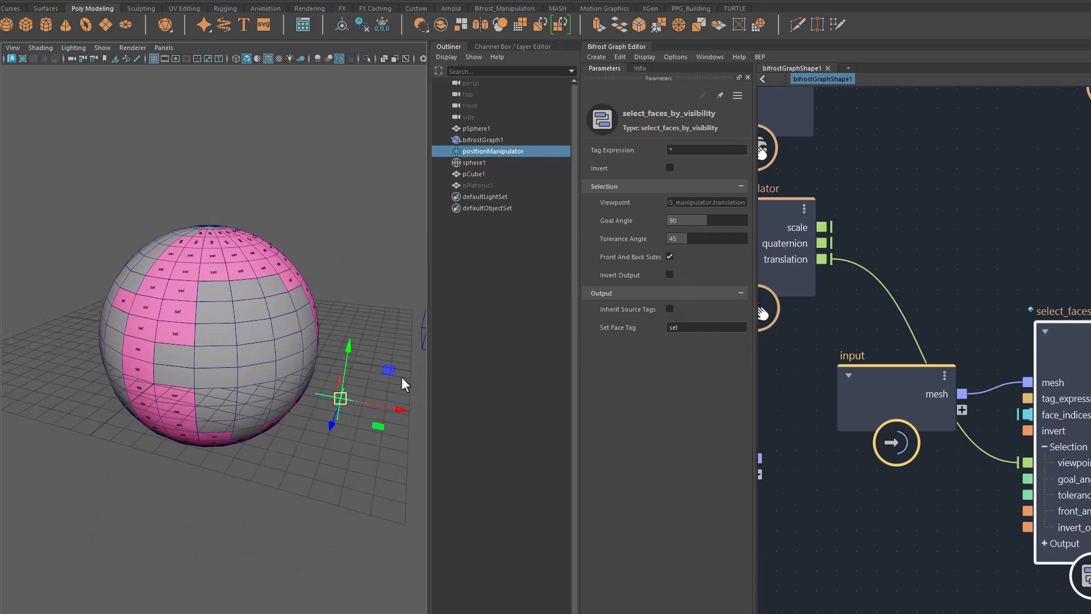
pyautogui.keyDown('alt'); pyautogui.moveTo(234, 467); pyautogui.dragTo(161, 475); pyautogui.keyUp('alt')
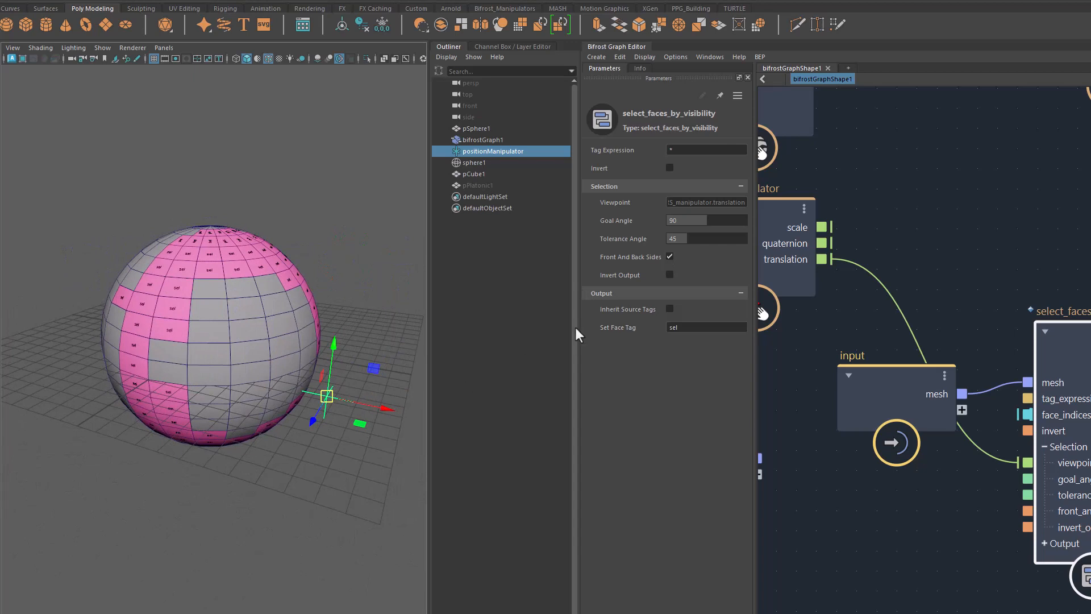
pyautogui.click(669, 274)
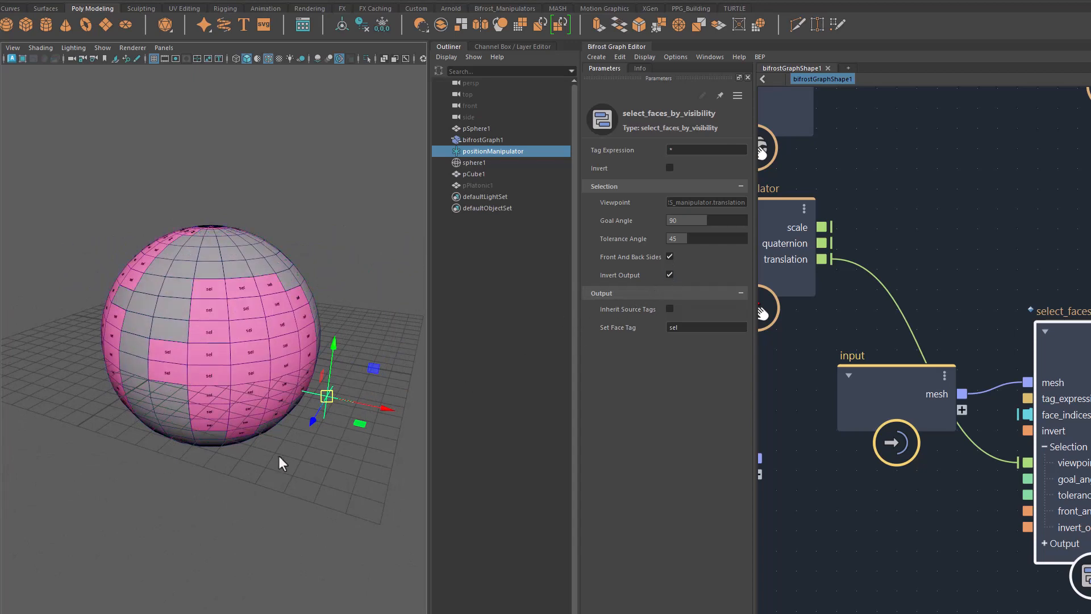
pyautogui.click(670, 274)
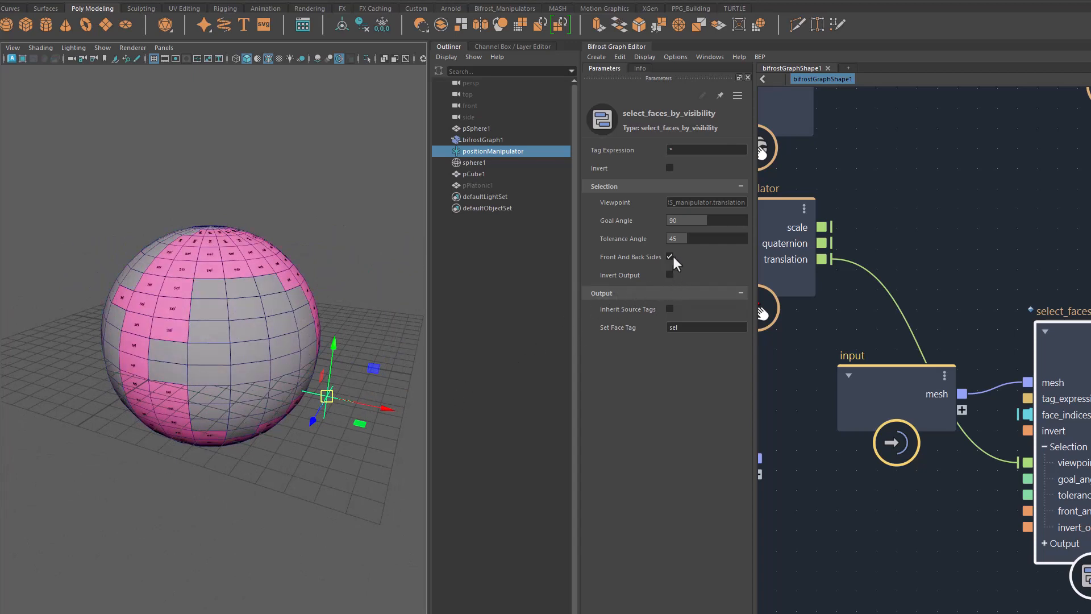
pyautogui.click(669, 257)
# - Insert the select_faces_by_area node into the sphere's mesh connection, using its mesh input and its output port
pyautogui.moveTo(945, 456); pyautogui.dragTo(824, 389, button='middle')
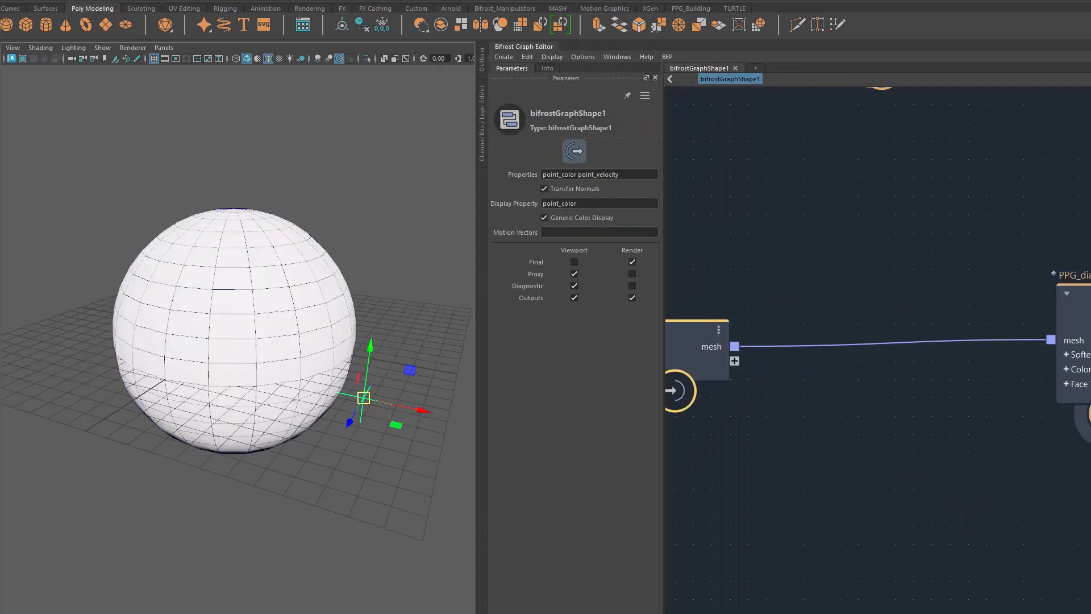
pyautogui.moveTo(880, 454); pyautogui.dragTo(879, 515, button='middle')
pyautogui.moveTo(880, 146); pyautogui.dragTo(904, 471)
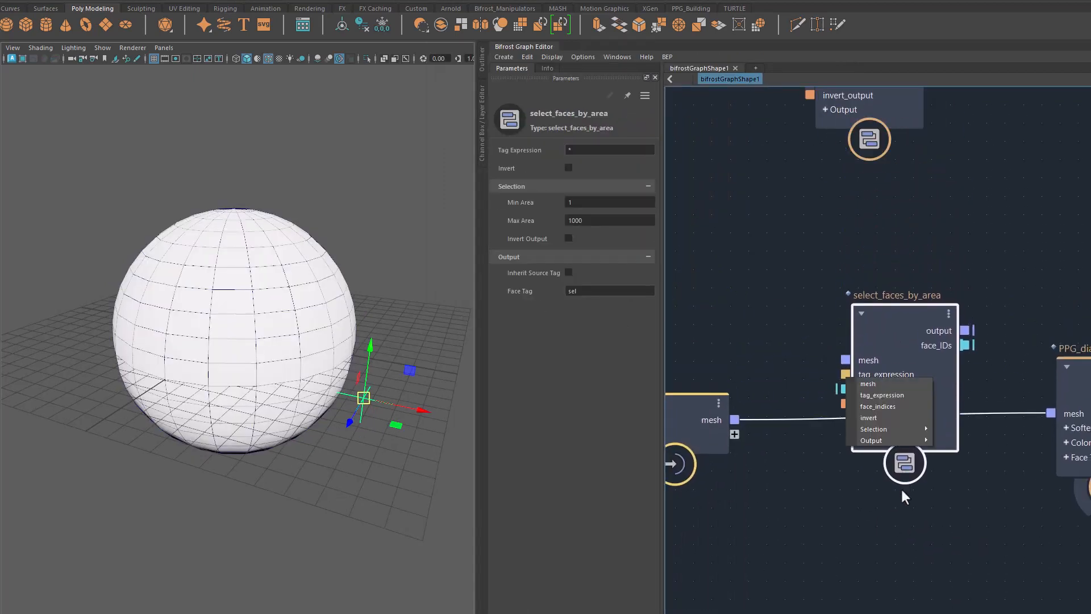
pyautogui.click(873, 380)
pyautogui.click(996, 384)
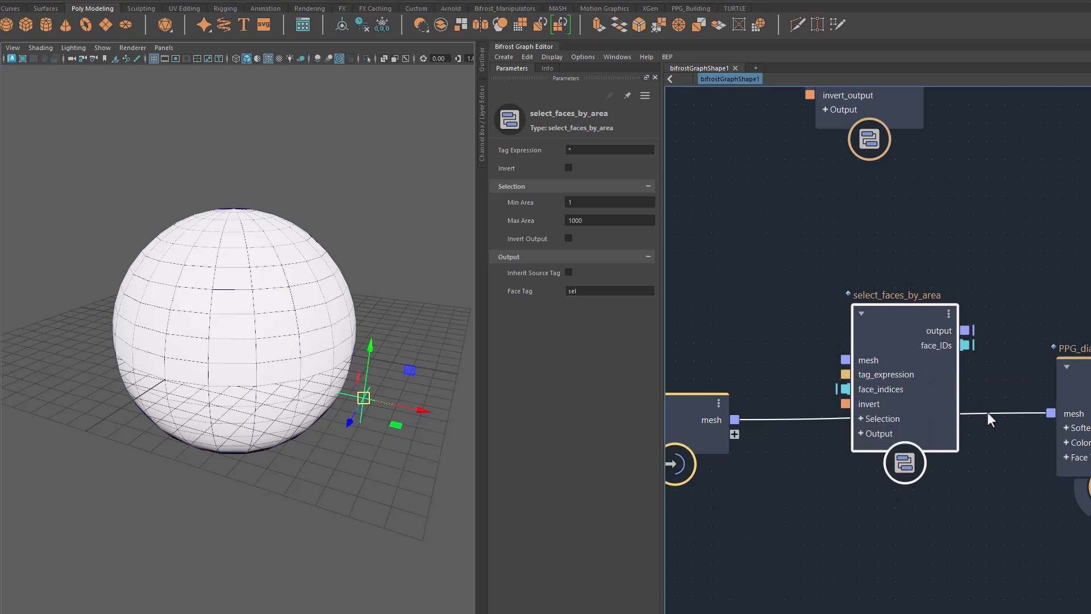
pyautogui.moveTo(902, 332); pyautogui.dragTo(899, 359)
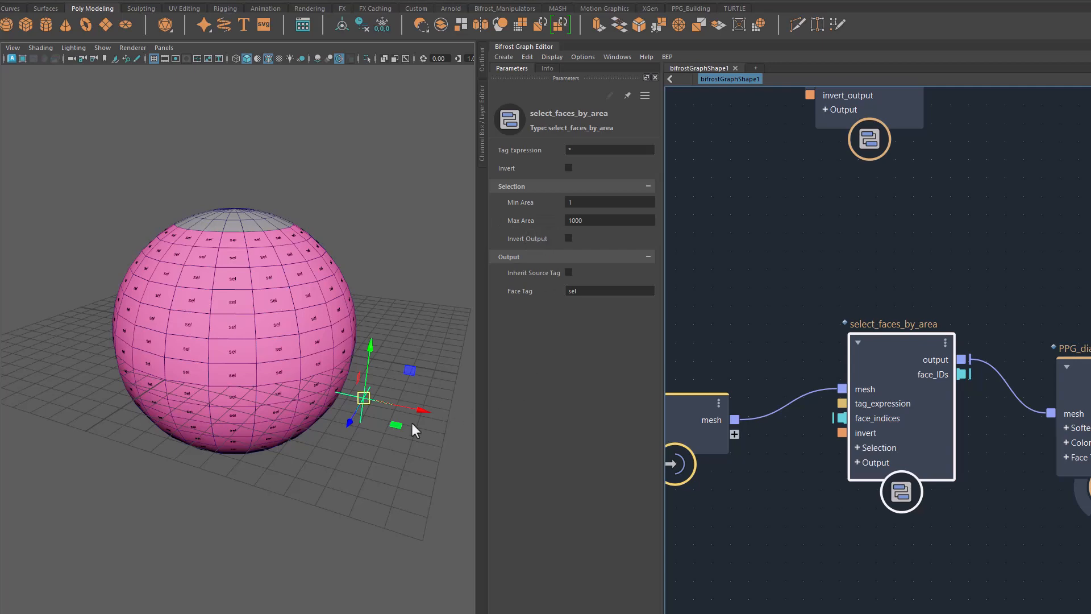
# - Set Max Area to 217.9 and Min Area to 1.899 on select_faces_by_area
pyautogui.keyDown('alt'); pyautogui.moveTo(412, 423); pyautogui.dragTo(302, 475); pyautogui.keyUp('alt')
pyautogui.keyDown('alt'); pyautogui.moveTo(241, 450); pyautogui.dragTo(308, 413, button='right'); pyautogui.keyUp('alt')
pyautogui.keyDown('alt'); pyautogui.moveTo(307, 413); pyautogui.dragTo(340, 420); pyautogui.keyUp('alt')
pyautogui.moveTo(534, 223); pyautogui.dragTo(399, 224)
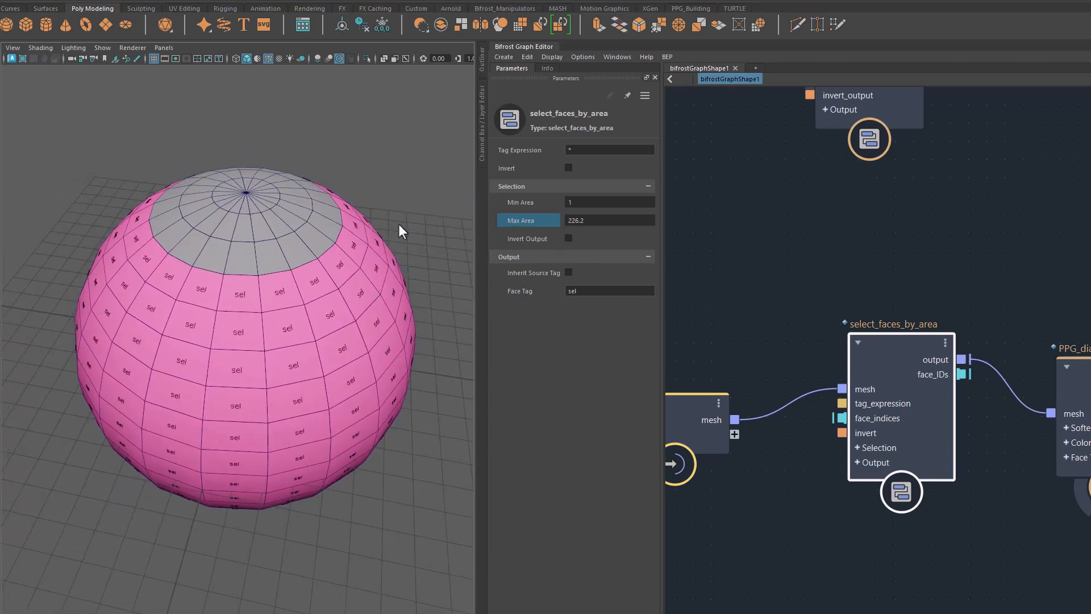
pyautogui.moveTo(529, 219); pyautogui.dragTo(499, 223)
pyautogui.keyDown('ctrl'); pyautogui.moveTo(534, 203); pyautogui.dragTo(431, 204); pyautogui.keyUp('ctrl')
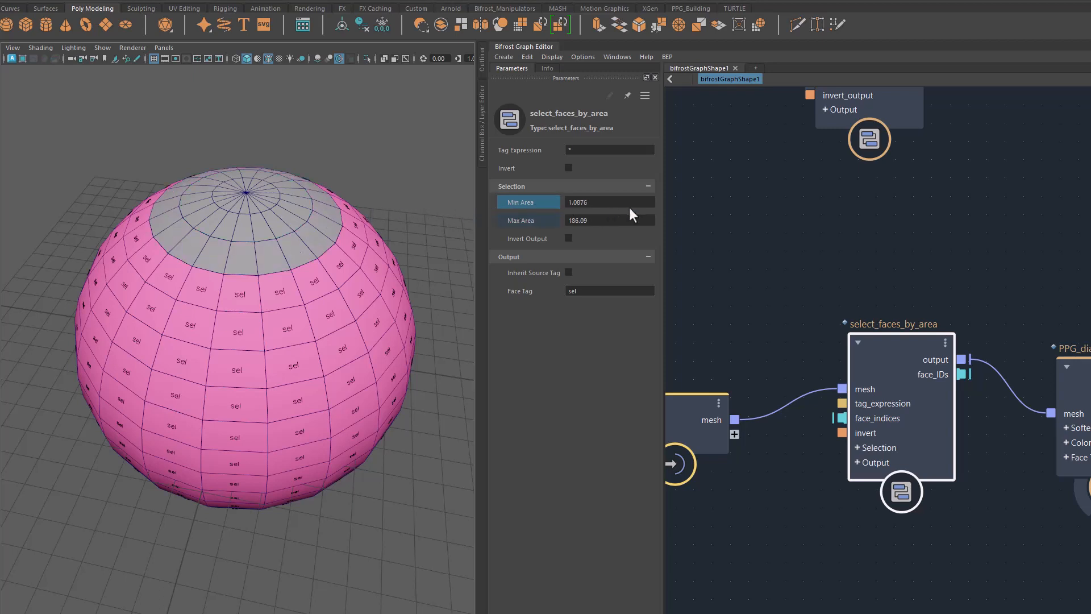
pyautogui.keyDown('ctrl'); pyautogui.moveTo(630, 209); pyautogui.dragTo(794, 217); pyautogui.keyUp('ctrl')
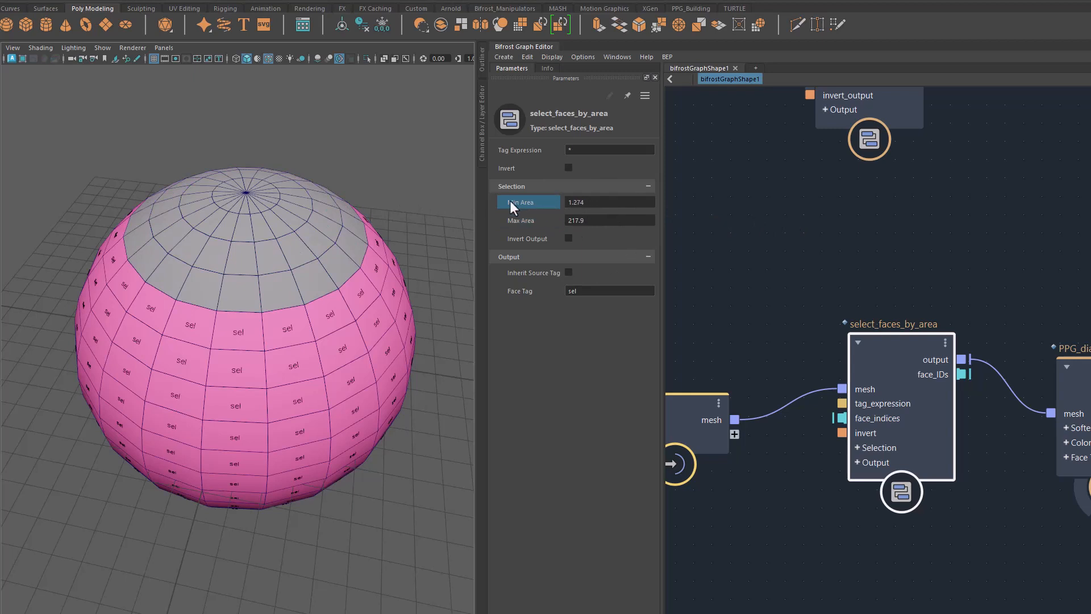
pyautogui.keyDown('ctrl'); pyautogui.moveTo(509, 200); pyautogui.dragTo(559, 198); pyautogui.keyUp('ctrl')
# - Try Invert Output and Inherit Source Tag on the area selection, turning each off again
pyautogui.keyDown('alt'); pyautogui.moveTo(357, 424); pyautogui.dragTo(364, 402); pyautogui.keyUp('alt')
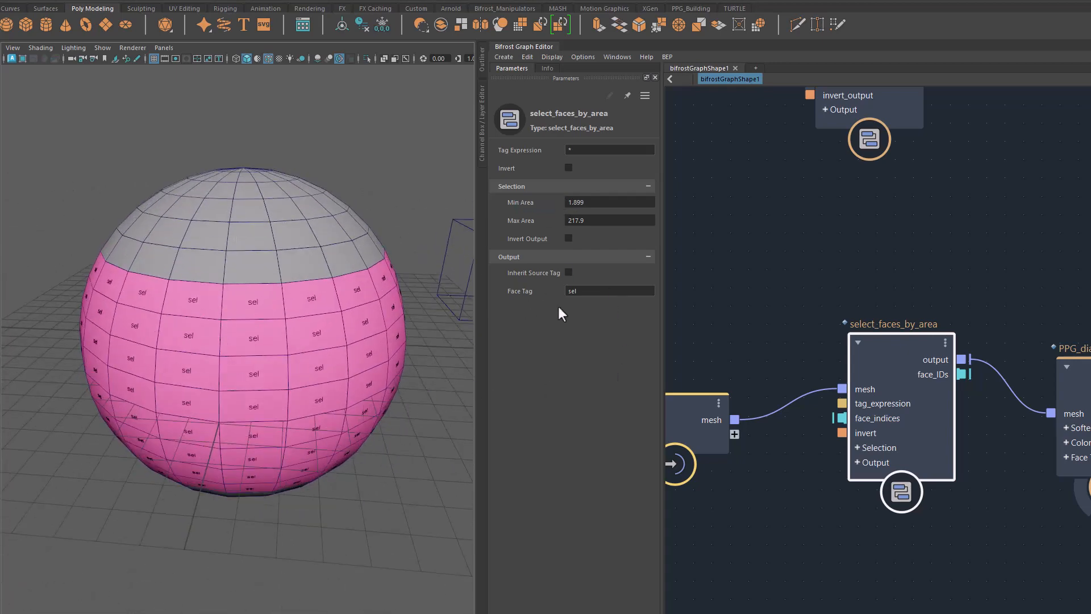
pyautogui.click(568, 237)
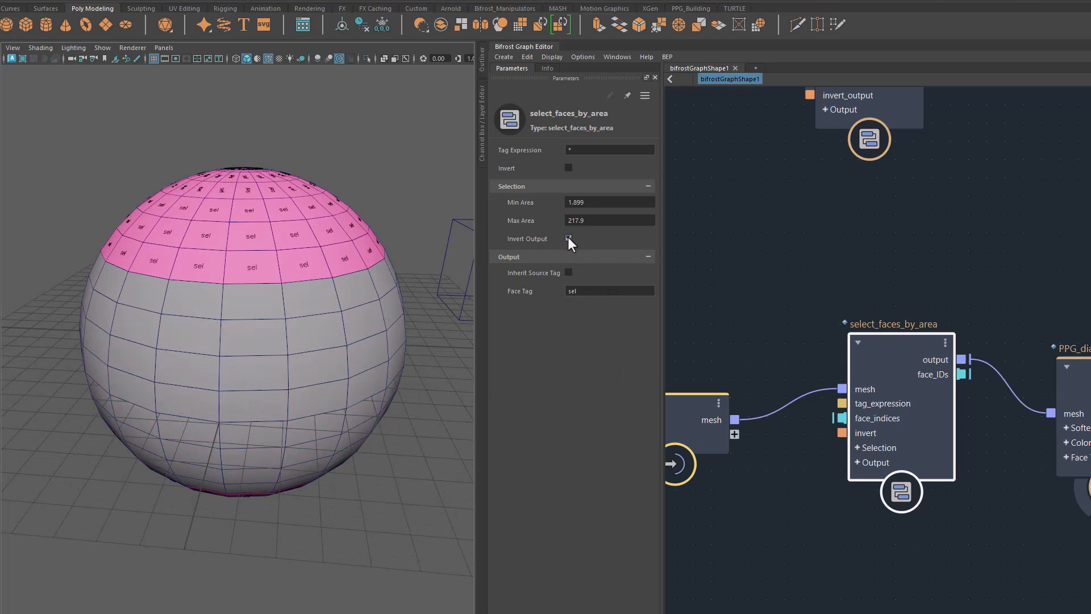
pyautogui.click(569, 237)
pyautogui.click(568, 272)
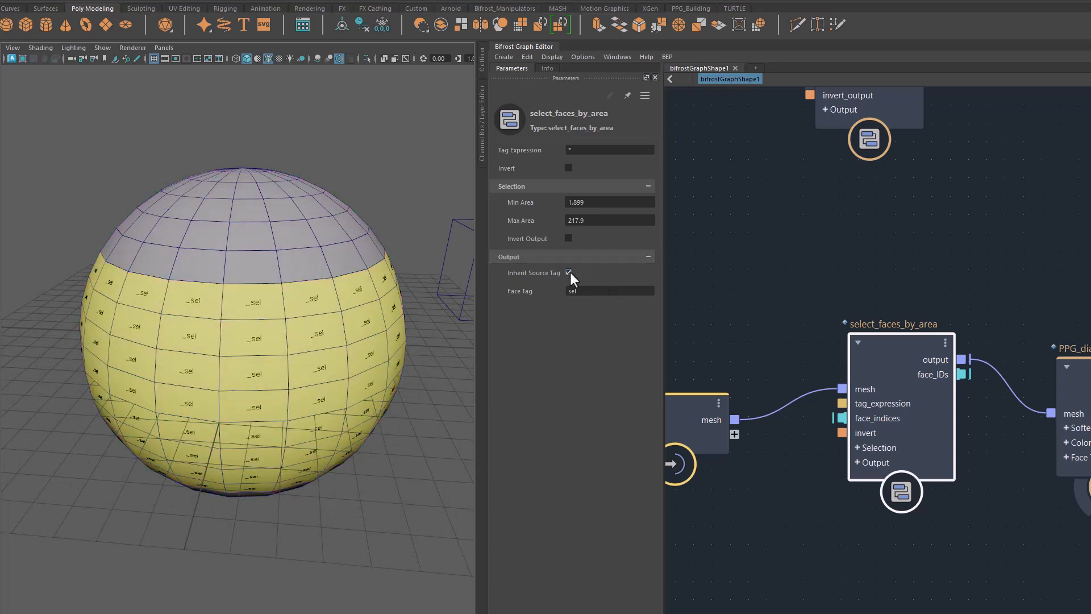
pyautogui.click(569, 272)
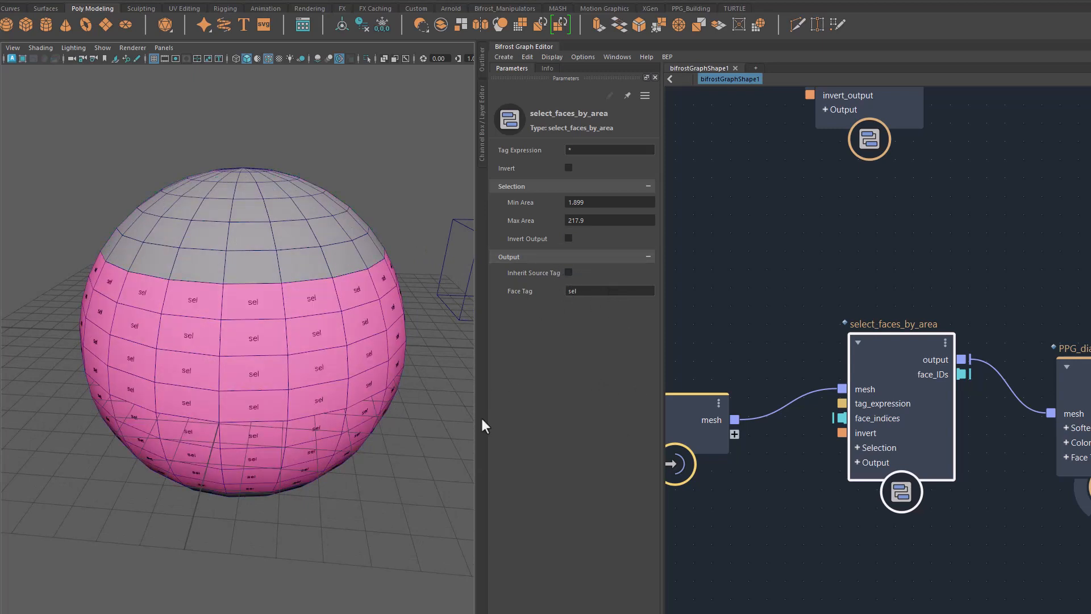
# - Delete the select_faces_by_area node and place select_faces_inside_mesh over the sphere's mesh connection
pyautogui.moveTo(913, 349); pyautogui.dragTo(912, 362)
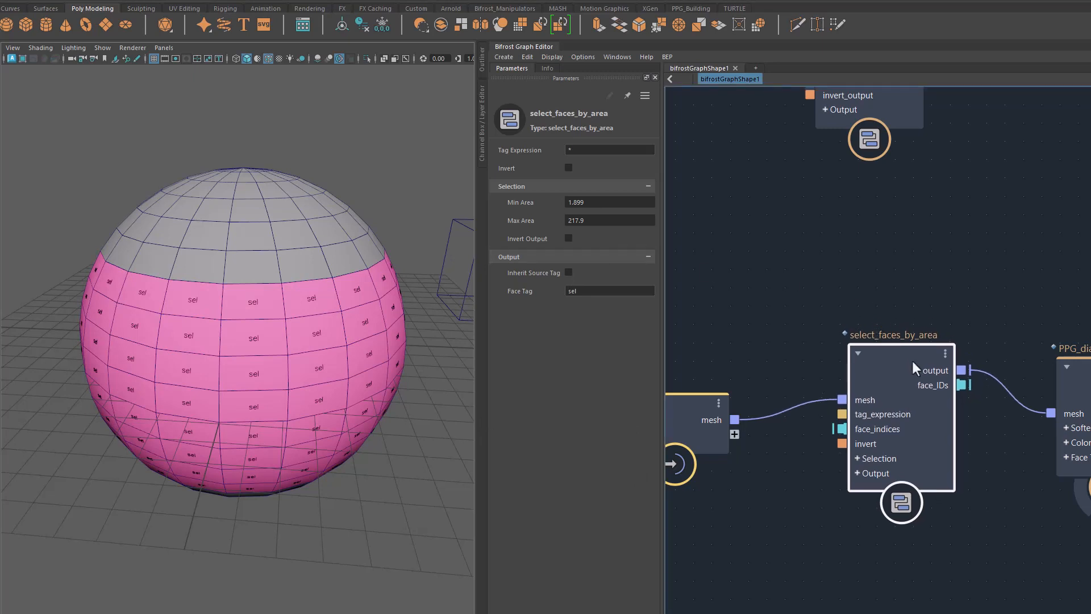
pyautogui.press('Delete')
pyautogui.keyDown('alt'); pyautogui.moveTo(904, 221); pyautogui.dragTo(923, 399, button='middle'); pyautogui.keyUp('alt')
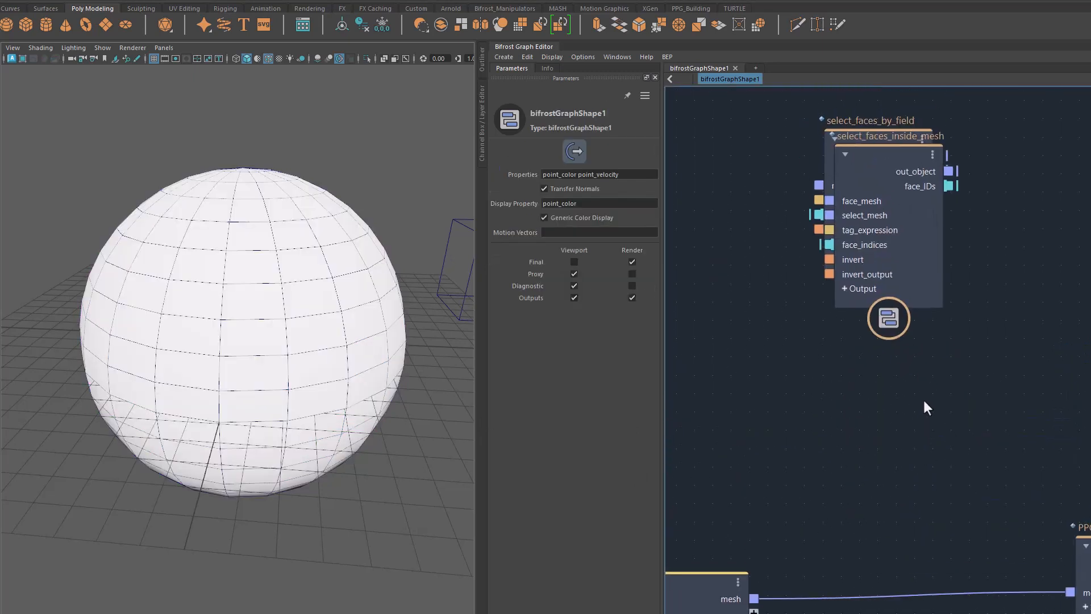
pyautogui.moveTo(883, 214); pyautogui.dragTo(895, 451)
pyautogui.keyDown('alt'); pyautogui.moveTo(895, 451); pyautogui.dragTo(977, 260, button='middle'); pyautogui.keyUp('alt')
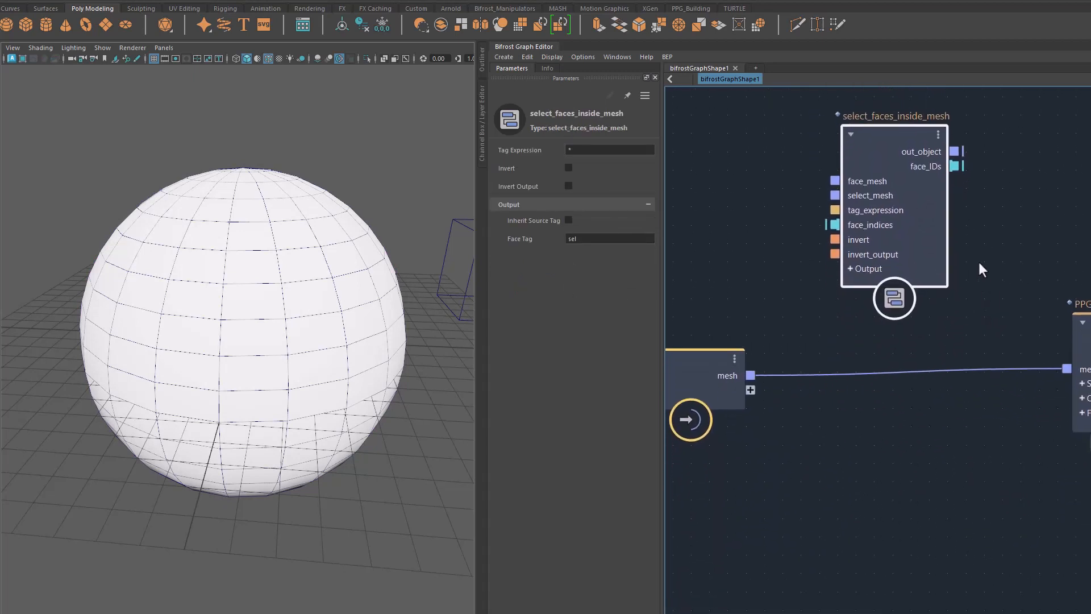
pyautogui.moveTo(897, 170); pyautogui.dragTo(914, 292)
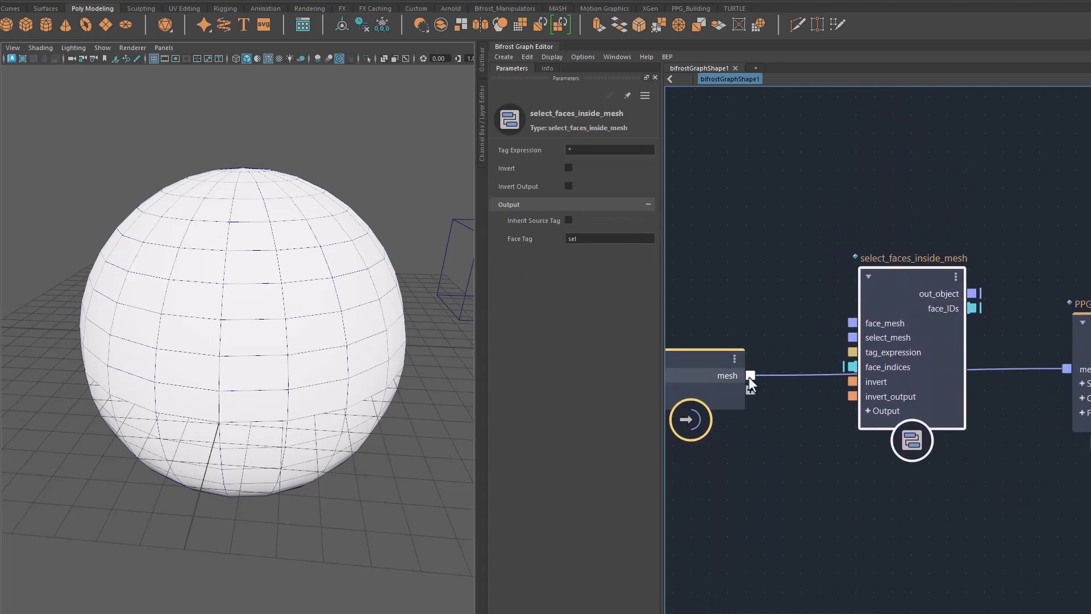
# - Connect the input node's mesh to face_mesh on select_faces_inside_mesh, and its out_object to the downstream PPG node's mesh input
pyautogui.moveTo(749, 375); pyautogui.dragTo(886, 323)
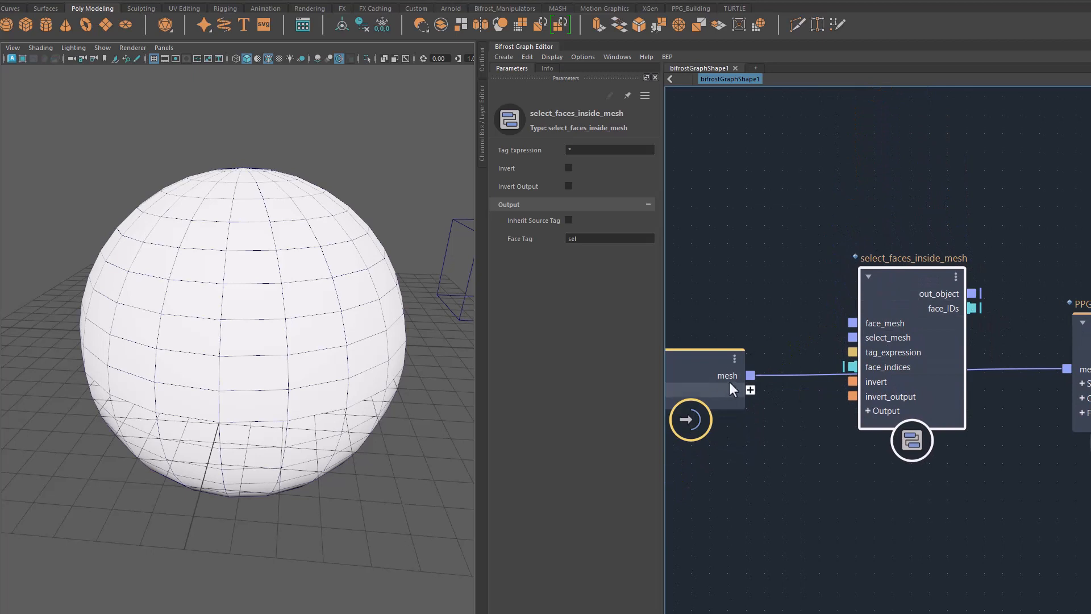
pyautogui.moveTo(749, 375); pyautogui.dragTo(848, 321)
pyautogui.moveTo(961, 315); pyautogui.dragTo(1066, 368)
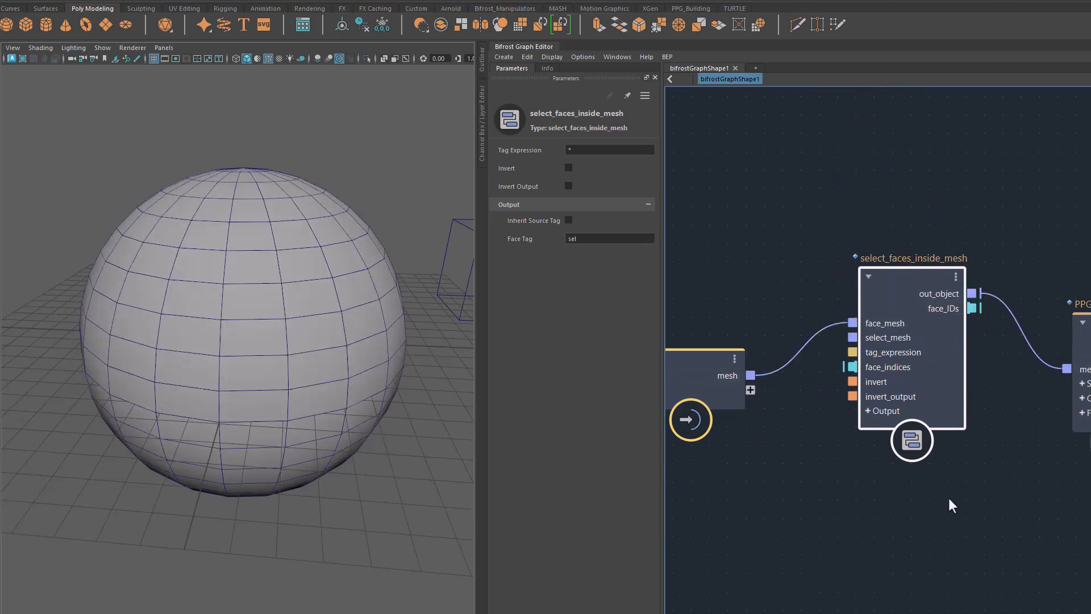
pyautogui.moveTo(889, 276); pyautogui.dragTo(896, 303)
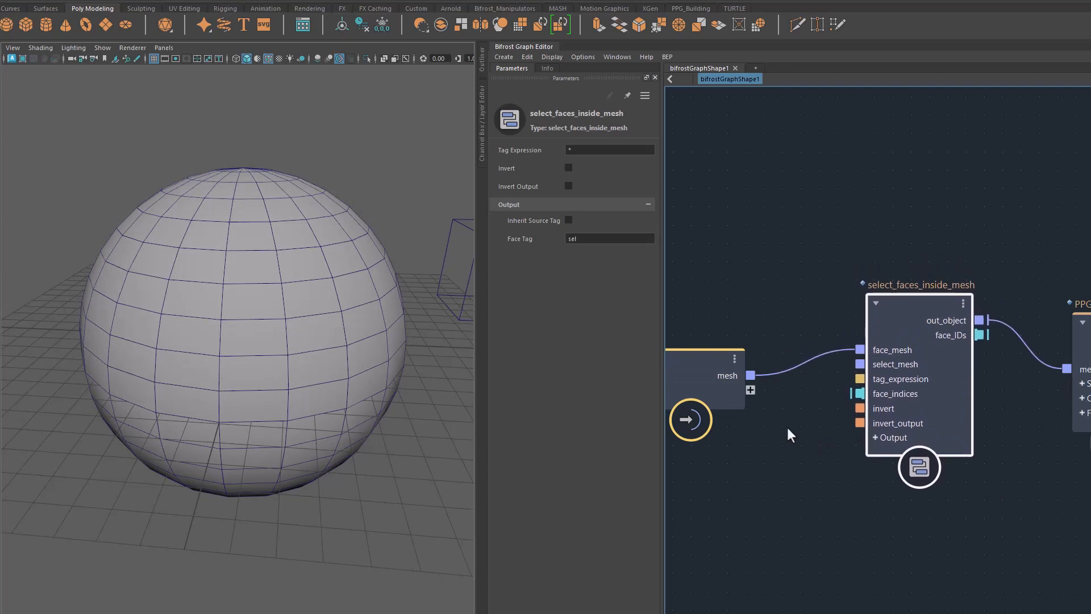
# - Select the wireframe cube and move it so it overlaps the lower front side of the sphere
pyautogui.moveTo(311, 434)
pyautogui.keyDown('alt'); pyautogui.mouseDown()
pyautogui.moveTo(320, 448)
pyautogui.moveTo(314, 436)
pyautogui.mouseUp(); pyautogui.keyUp('alt')
pyautogui.moveTo(373, 270); pyautogui.dragTo(349, 425)
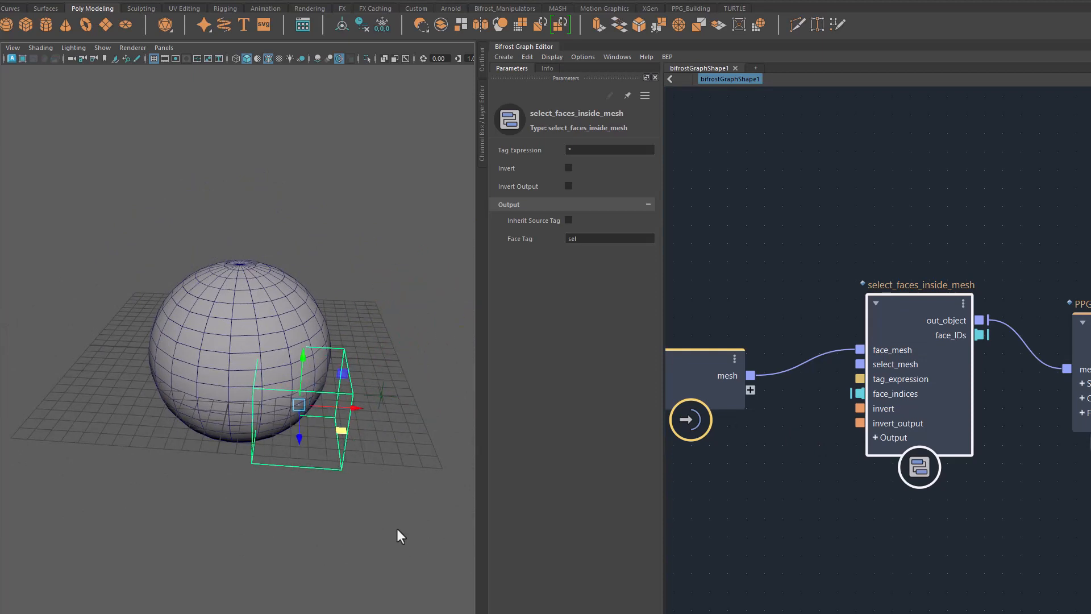
pyautogui.keyDown('alt'); pyautogui.moveTo(397, 529); pyautogui.dragTo(341, 483); pyautogui.keyUp('alt')
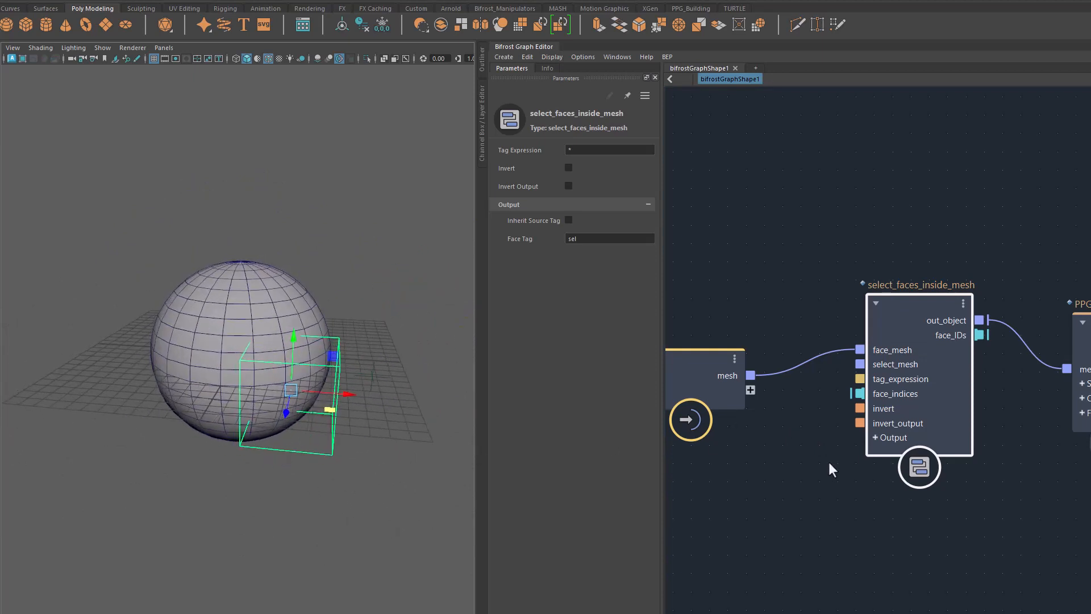
# - Bring the pCubeShape1 input node near select_faces_inside_mesh, and connect its mesh1 output to select_mesh
pyautogui.moveTo(768, 281); pyautogui.dragTo(889, 431, button='middle')
pyautogui.moveTo(843, 307); pyautogui.dragTo(898, 366, button='middle')
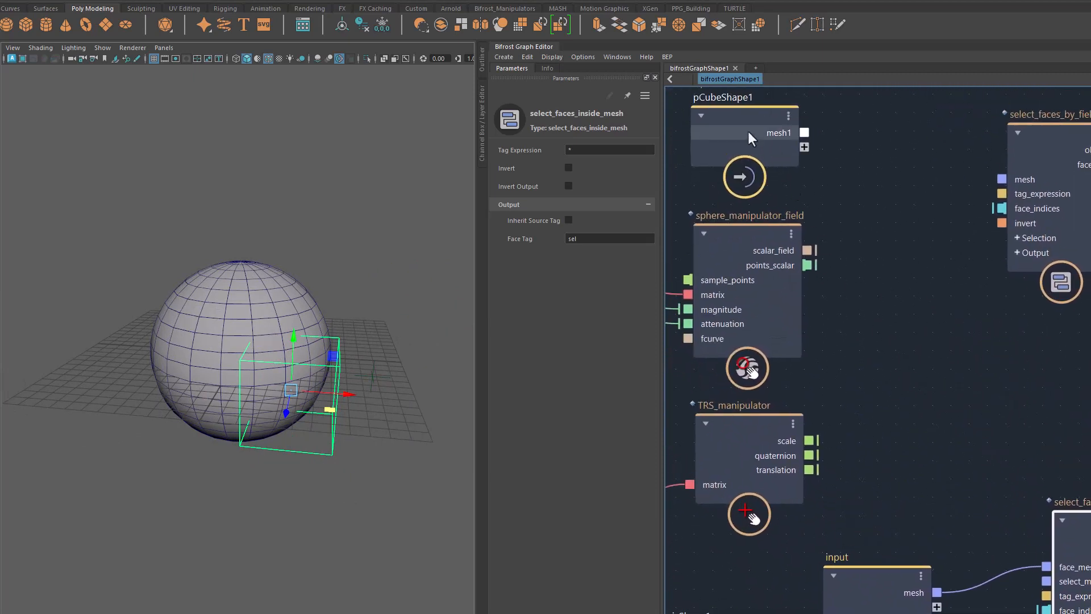
pyautogui.moveTo(750, 138); pyautogui.dragTo(919, 470)
pyautogui.moveTo(916, 462); pyautogui.dragTo(833, 271, button='middle')
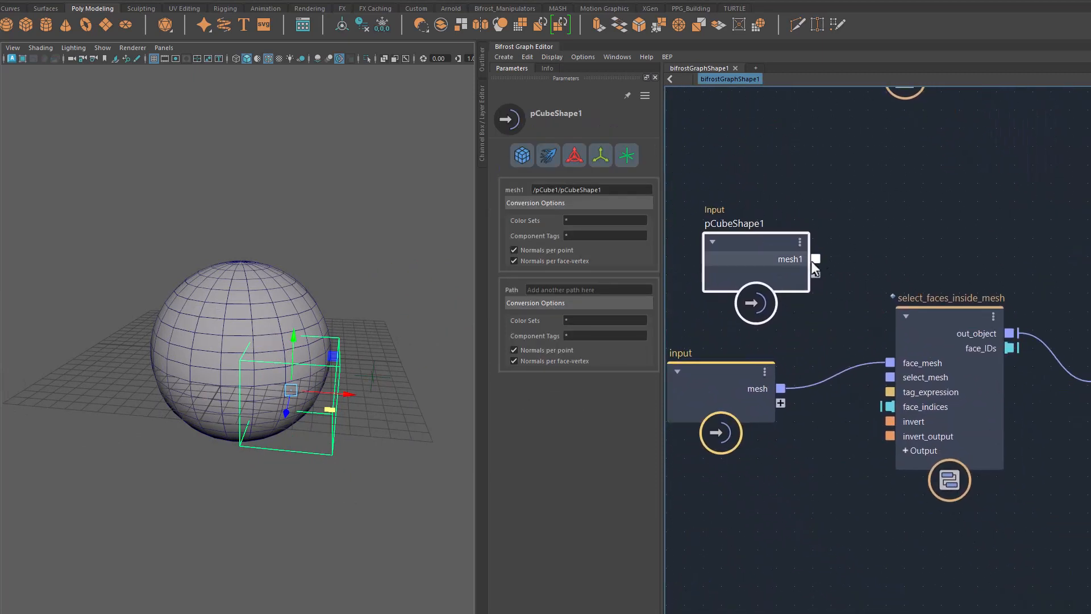
pyautogui.moveTo(794, 256); pyautogui.dragTo(882, 379)
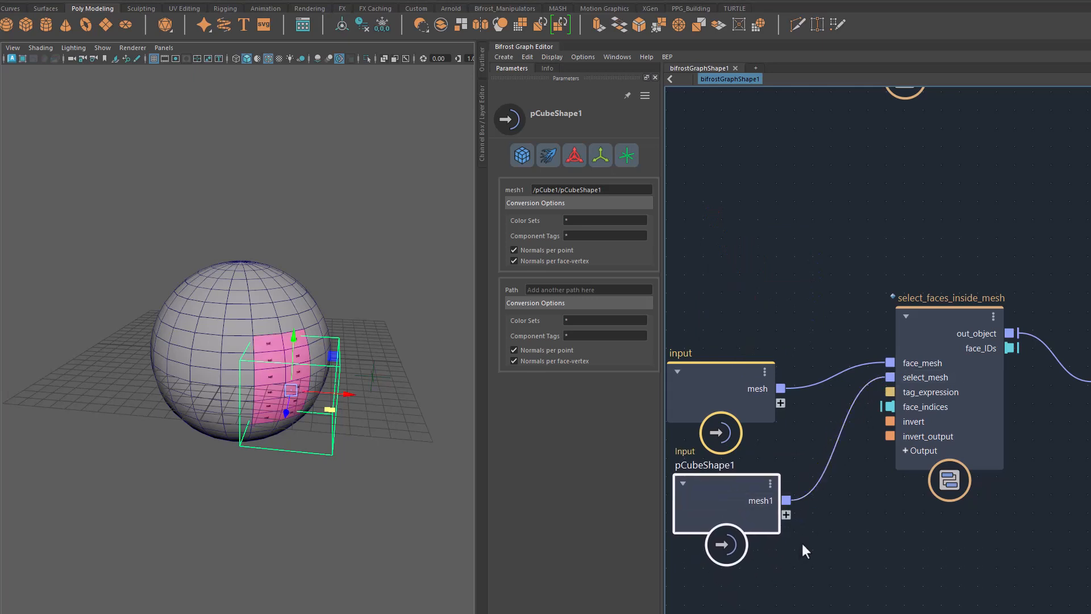
# - Move the cube across the sphere to its upper opposite side, and examine which faces are tagged inside it
pyautogui.keyDown('alt'); pyautogui.moveTo(353, 469); pyautogui.dragTo(345, 492); pyautogui.keyUp('alt')
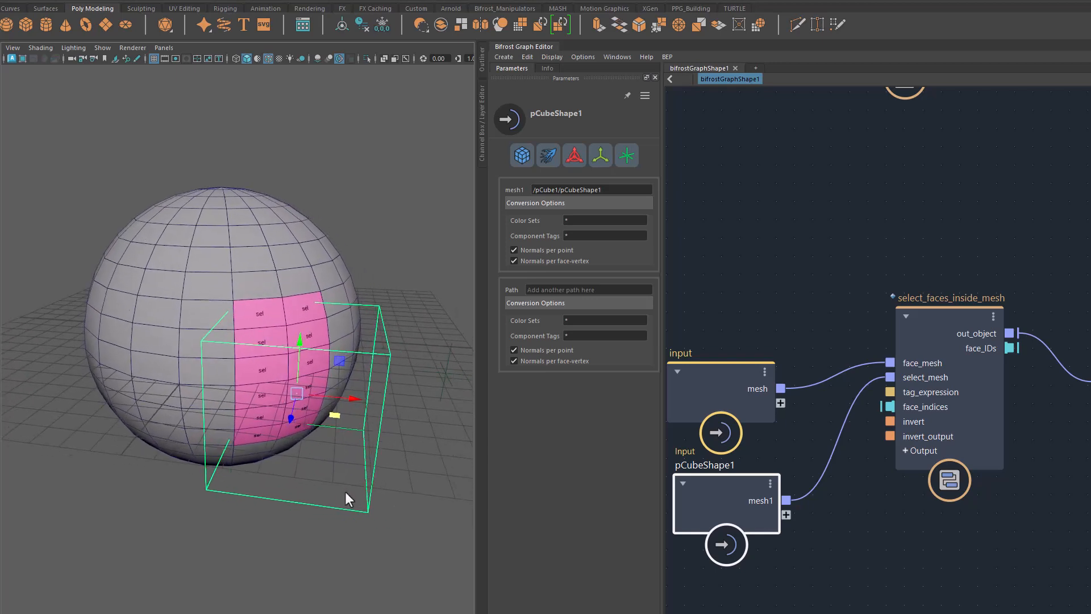
pyautogui.moveTo(337, 417); pyautogui.dragTo(181, 283)
pyautogui.keyDown('alt'); pyautogui.moveTo(344, 492); pyautogui.dragTo(267, 484); pyautogui.keyUp('alt')
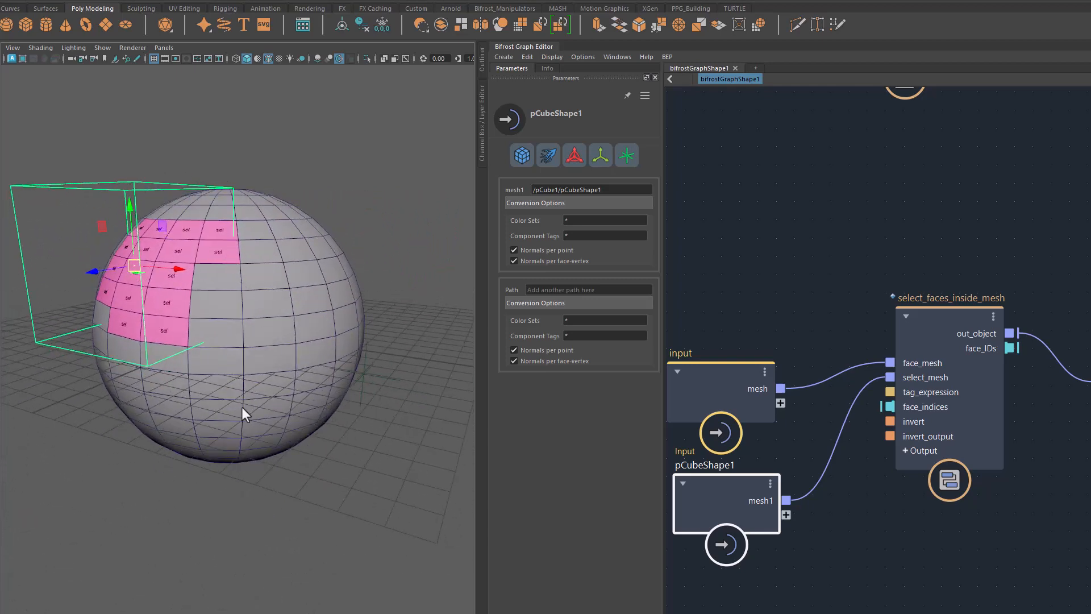
# - Delete the pCubeShape1 input node, the wireframe cube in the scene, and the select_faces_inside_mesh node
pyautogui.keyDown('alt'); pyautogui.moveTo(238, 452); pyautogui.dragTo(262, 463, button='middle'); pyautogui.keyUp('alt')
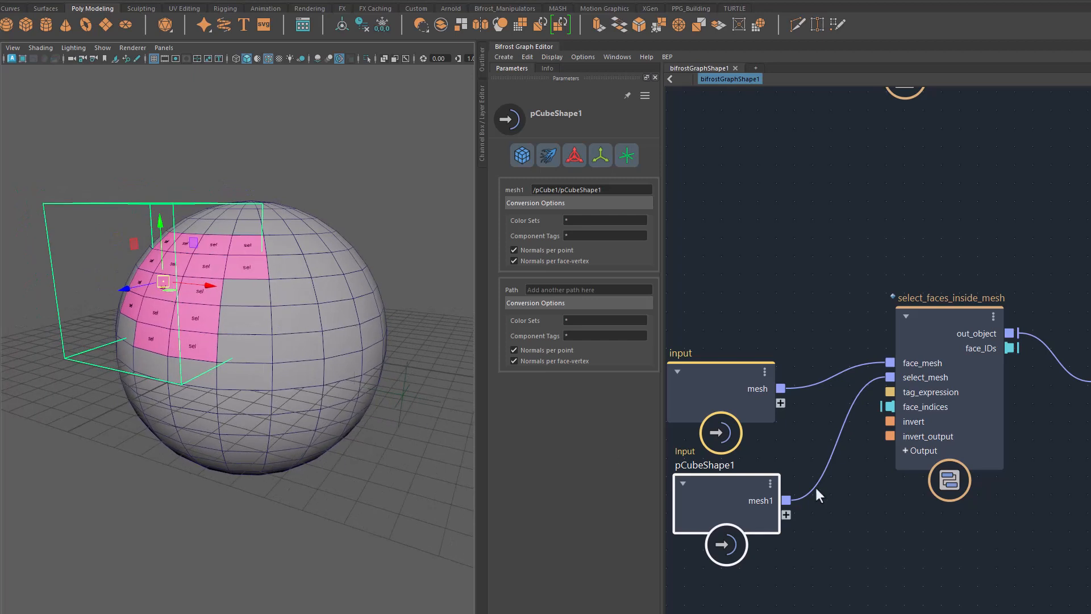
pyautogui.moveTo(766, 514); pyautogui.dragTo(760, 523)
pyautogui.press('Delete')
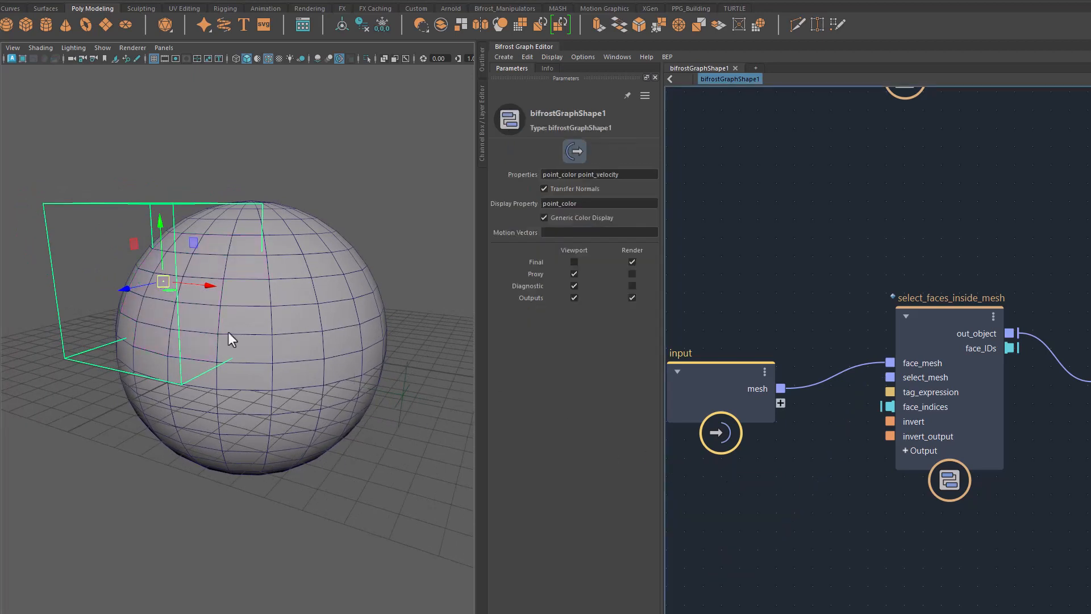
pyautogui.press('Delete')
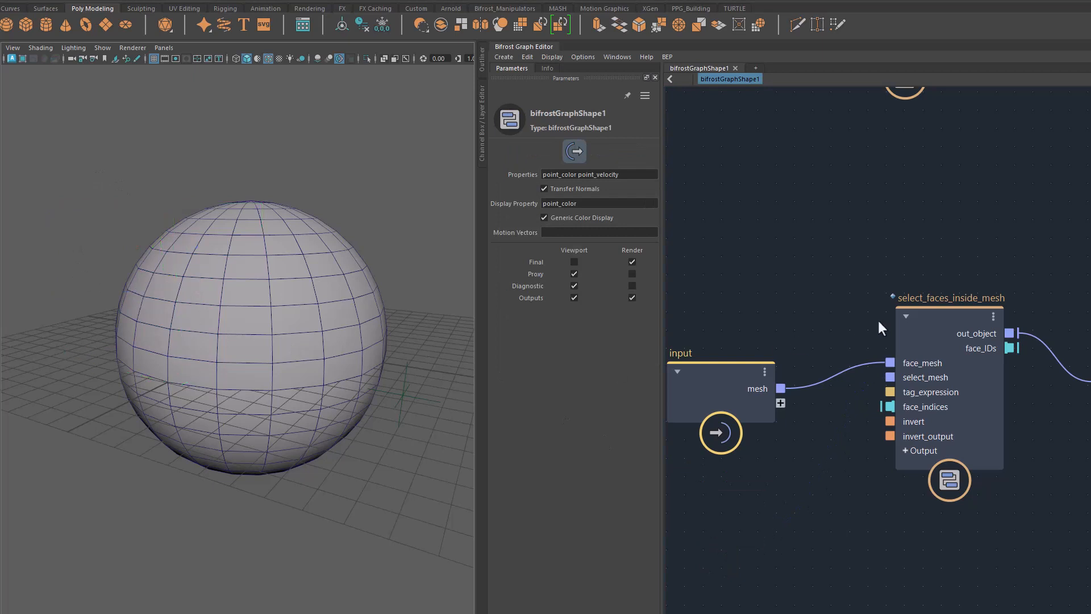
pyautogui.moveTo(921, 329); pyautogui.dragTo(881, 335)
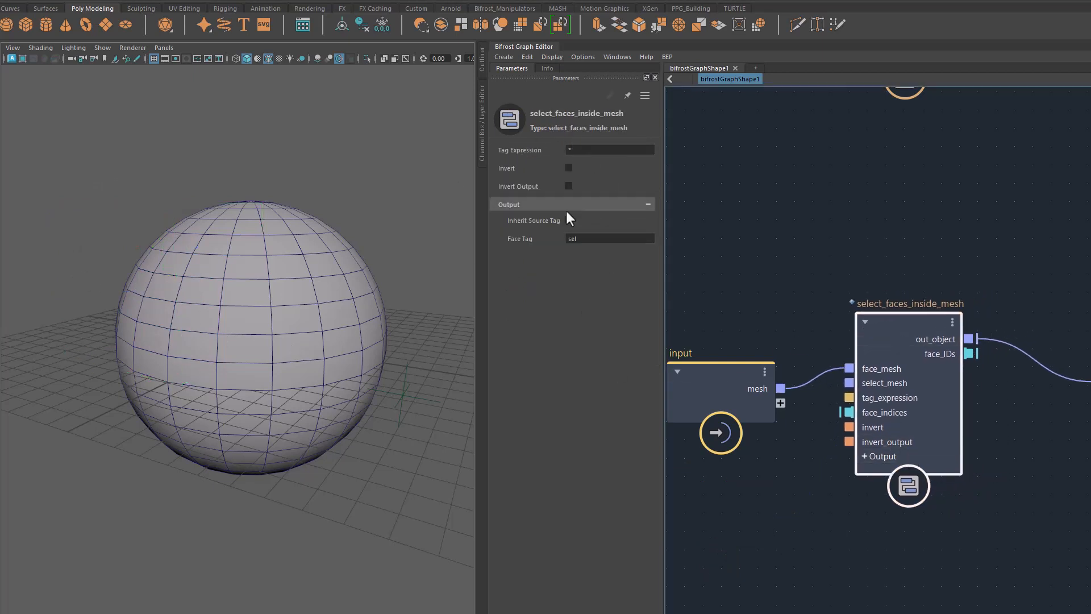
pyautogui.press('Delete')
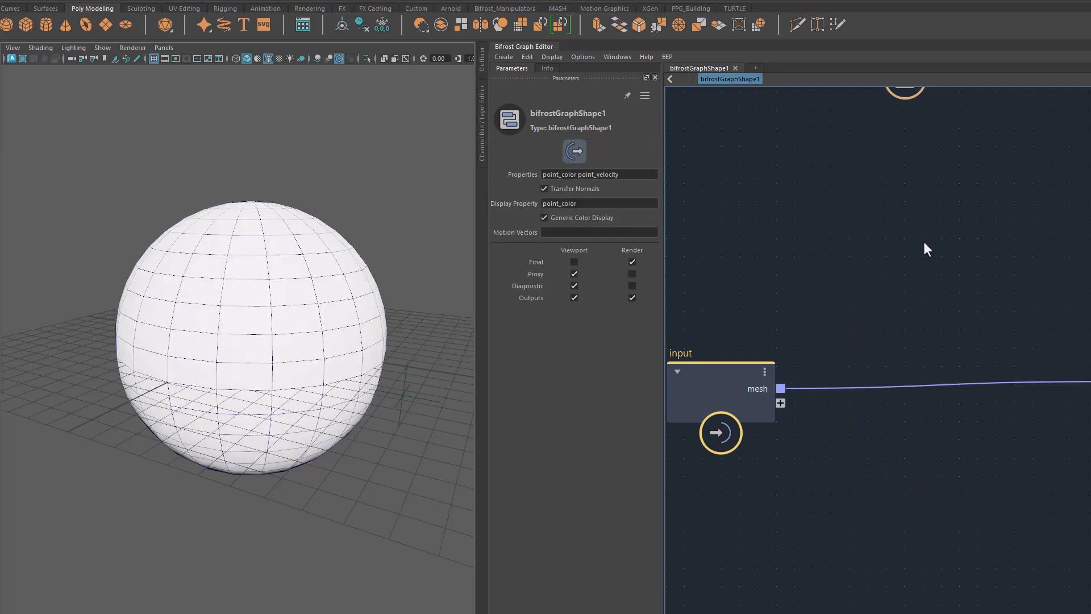
# - Insert the select_faces_by_field node into the input mesh connection, using its mesh input and its object output
pyautogui.keyDown('alt'); pyautogui.moveTo(924, 243); pyautogui.dragTo(928, 387, button='middle'); pyautogui.keyUp('alt')
pyautogui.moveTo(920, 166); pyautogui.dragTo(924, 373)
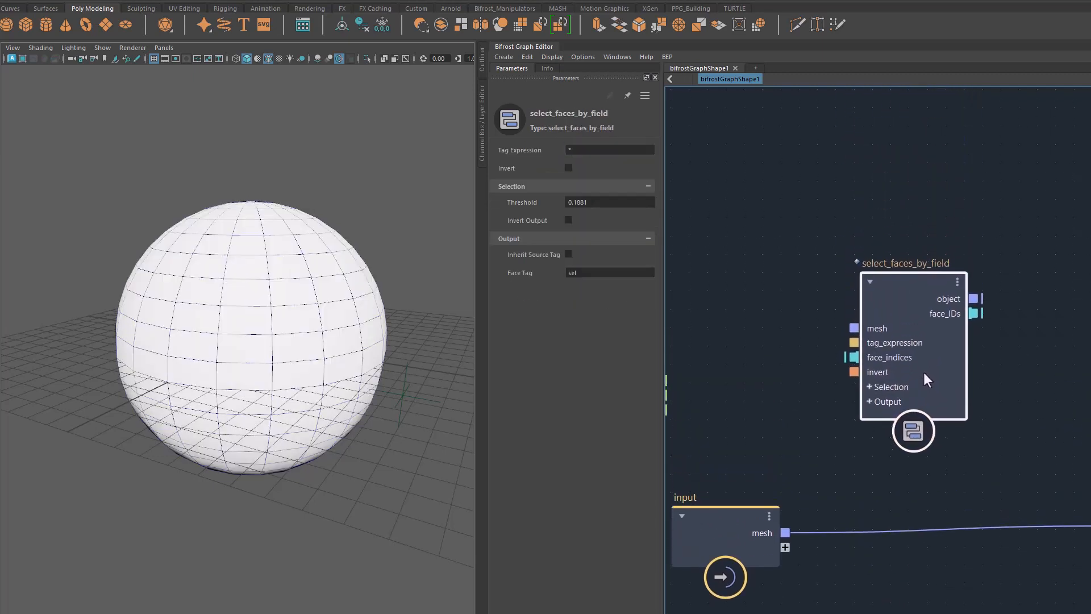
pyautogui.moveTo(911, 301); pyautogui.dragTo(935, 492)
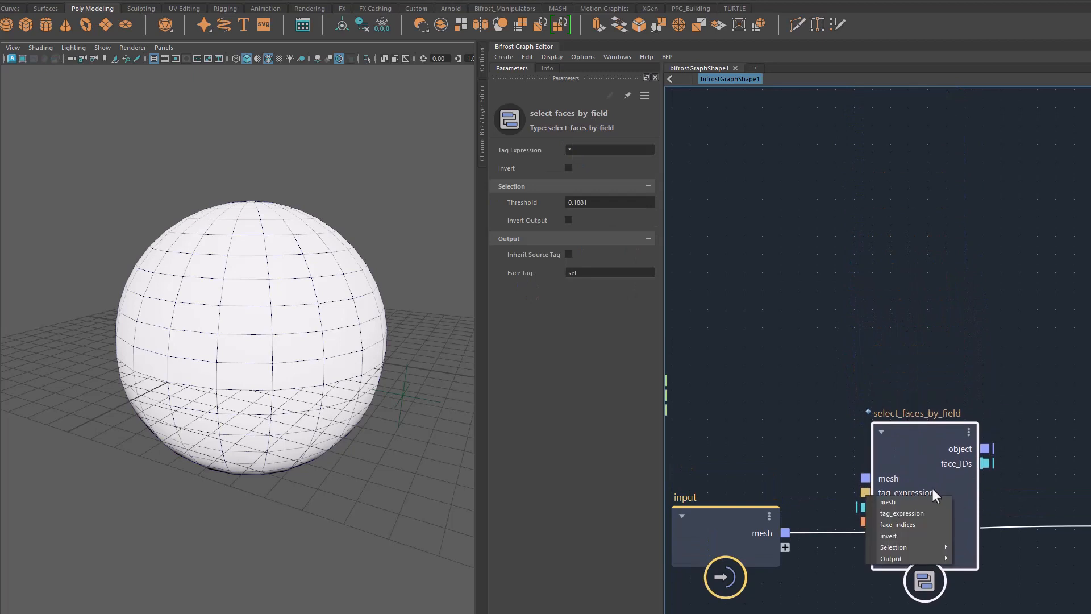
pyautogui.click(888, 502)
pyautogui.click(1014, 501)
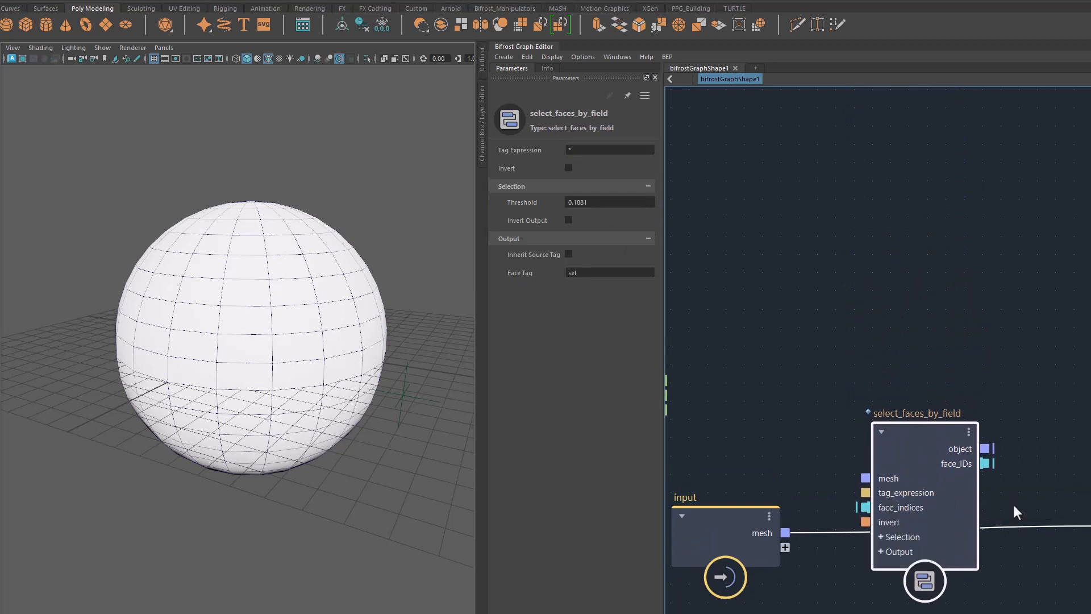
pyautogui.moveTo(936, 421); pyautogui.dragTo(942, 449)
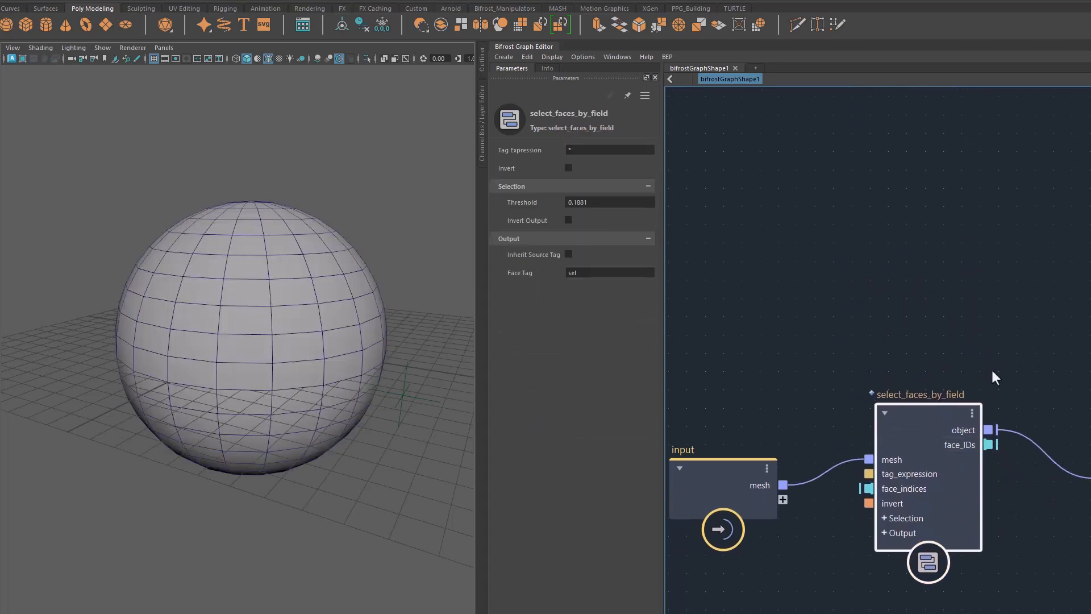
# - Bring sphere_manipulator_field below the input node and connect its scalar_field output to the Selection scalar_field of select_faces_by_field
pyautogui.keyDown('alt'); pyautogui.moveTo(837, 270); pyautogui.dragTo(936, 315, button='middle'); pyautogui.keyUp('alt')
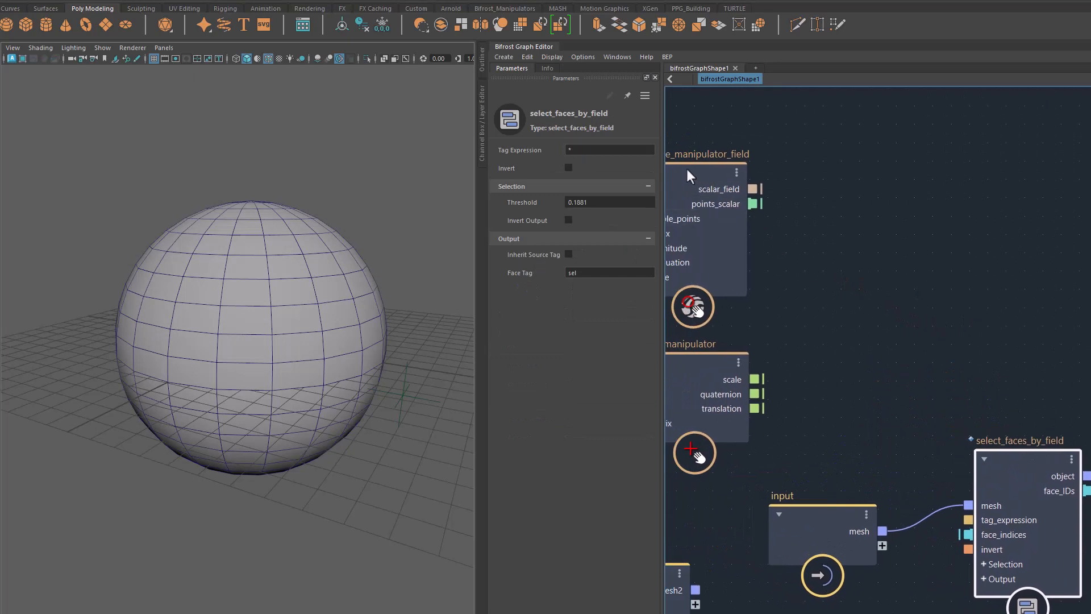
pyautogui.moveTo(687, 168); pyautogui.dragTo(812, 358)
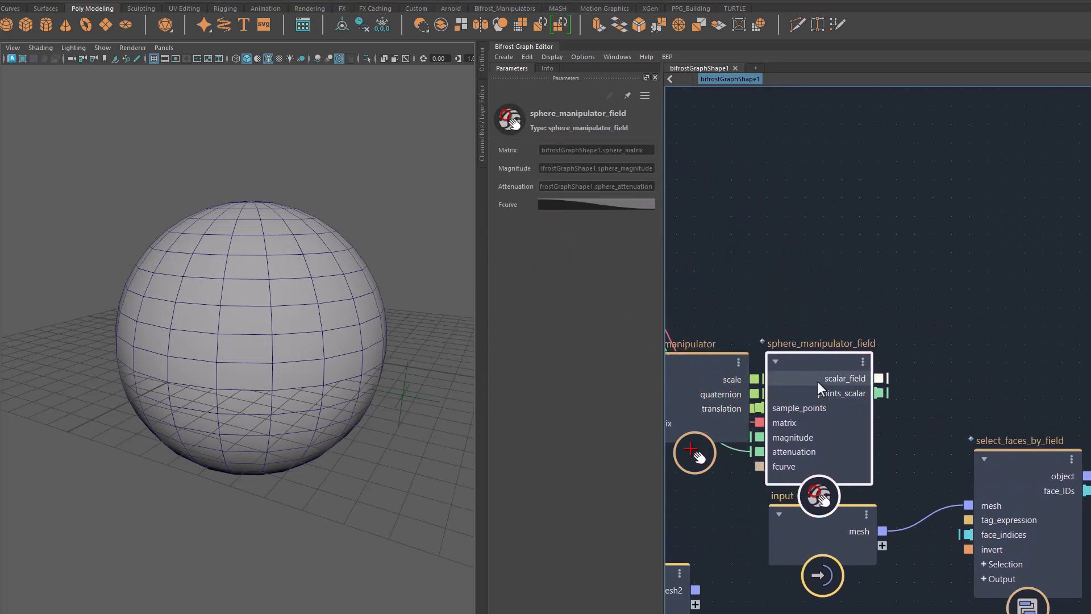
pyautogui.keyDown('alt'); pyautogui.moveTo(814, 382); pyautogui.dragTo(836, 244, button='middle'); pyautogui.keyUp('alt')
pyautogui.moveTo(837, 244); pyautogui.dragTo(959, 436)
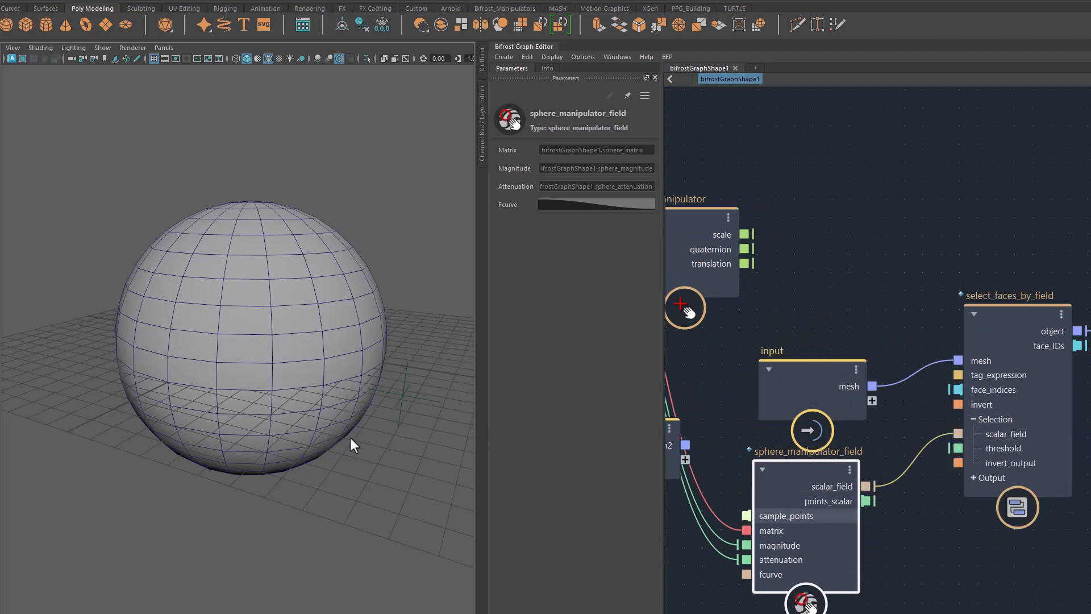
# - Select sphere1 from the Outliner and move it out of the mesh sphere's centre to its upper side
pyautogui.keyDown('alt'); pyautogui.moveTo(350, 437); pyautogui.dragTo(316, 447); pyautogui.keyUp('alt')
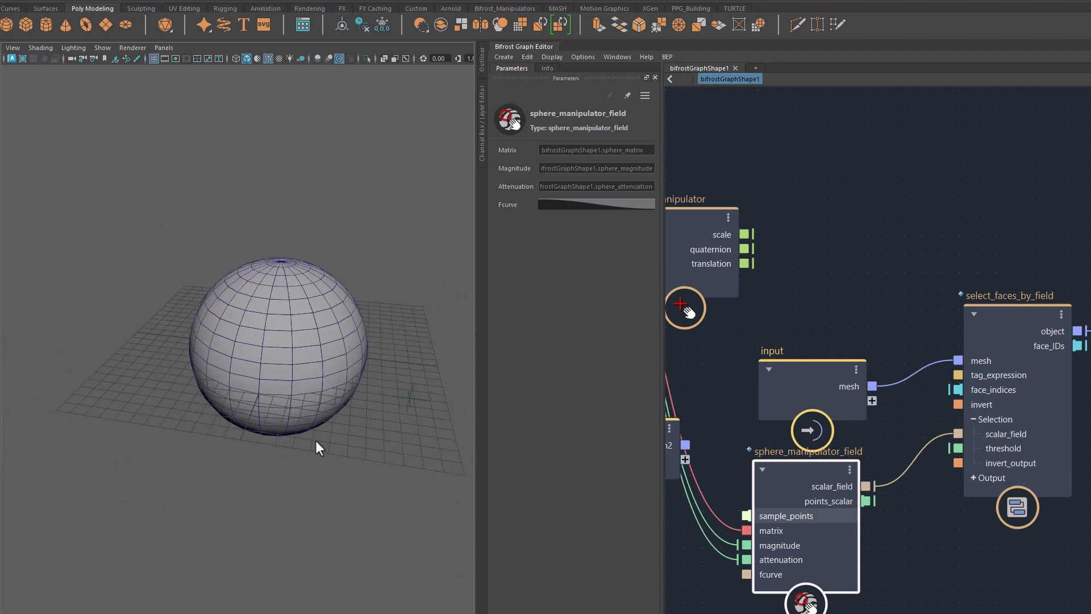
pyautogui.click(480, 58)
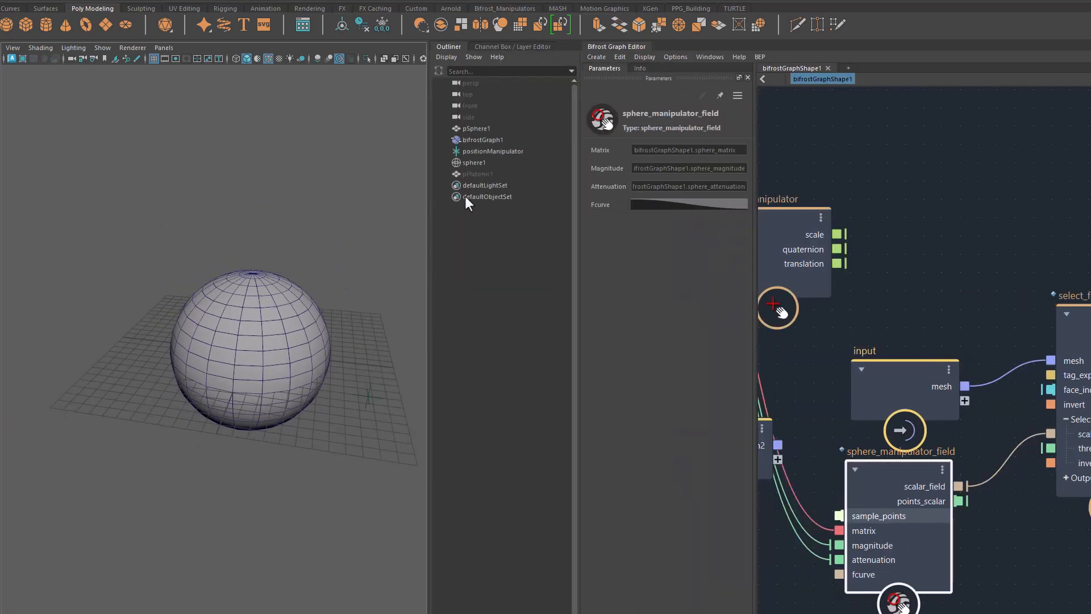
pyautogui.click(472, 163)
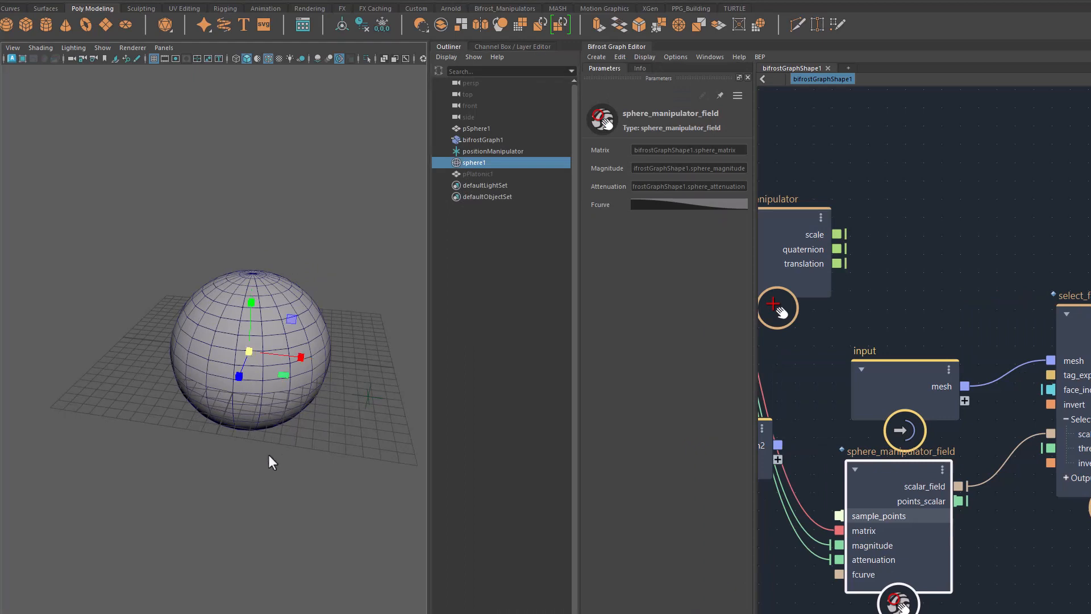
pyautogui.press('w')
pyautogui.moveTo(241, 356); pyautogui.dragTo(319, 350)
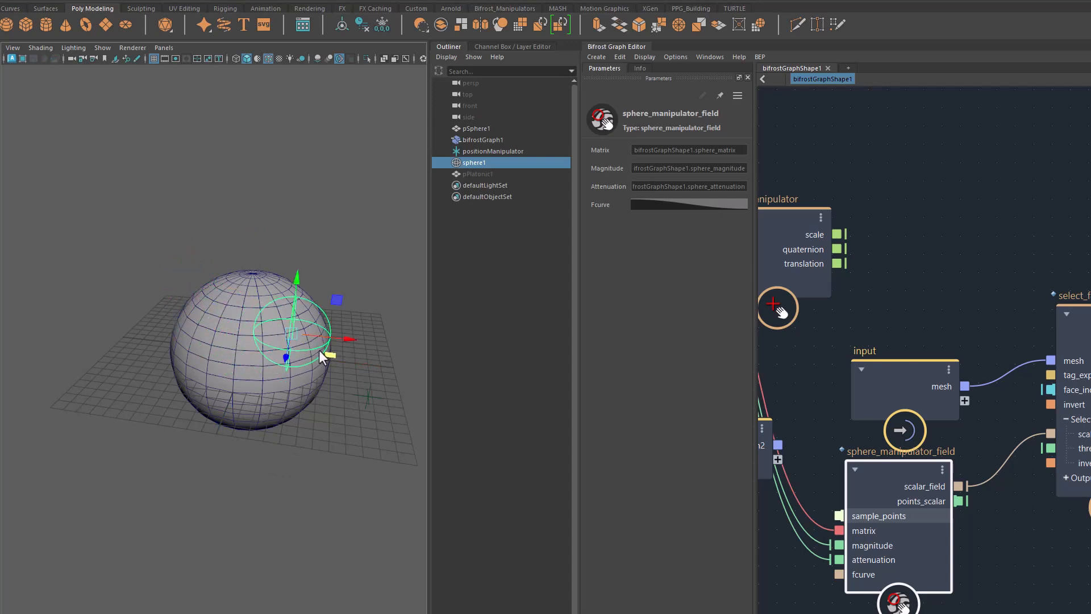
# - Scale sphere1 up so it covers more of the mesh sphere's upper side, and collapse the Outliner
pyautogui.press('r')
pyautogui.moveTo(305, 455)
pyautogui.mouseDown(button='middle')
pyautogui.moveTo(297, 486)
pyautogui.moveTo(358, 489)
pyautogui.moveTo(292, 468)
pyautogui.moveTo(323, 461)
pyautogui.moveTo(299, 465)
pyautogui.mouseUp(button='middle')
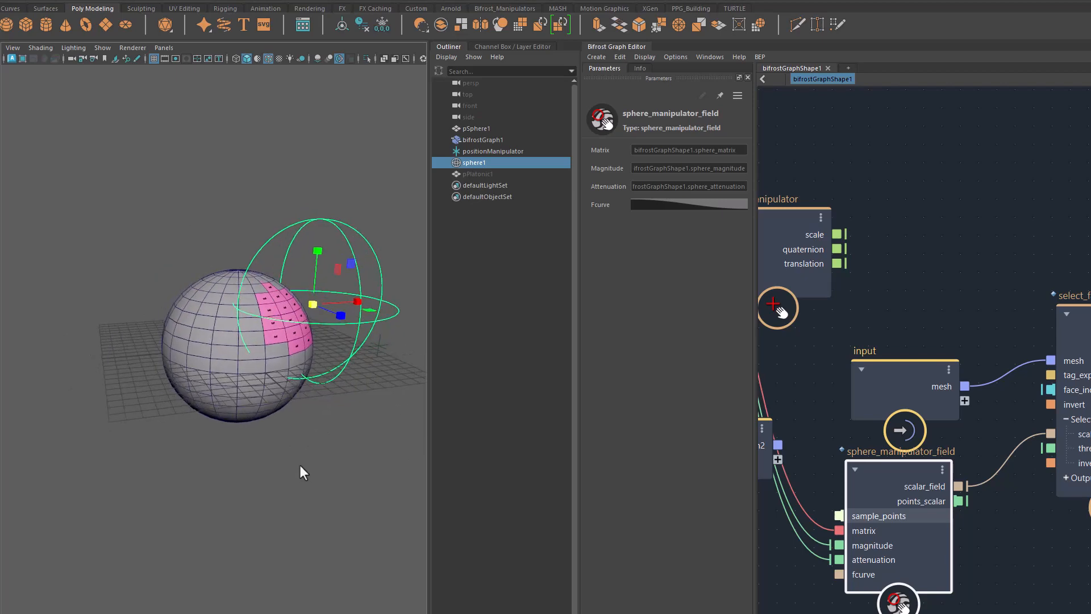
pyautogui.click(456, 46)
pyautogui.moveTo(432, 432); pyautogui.dragTo(318, 259, button='middle')
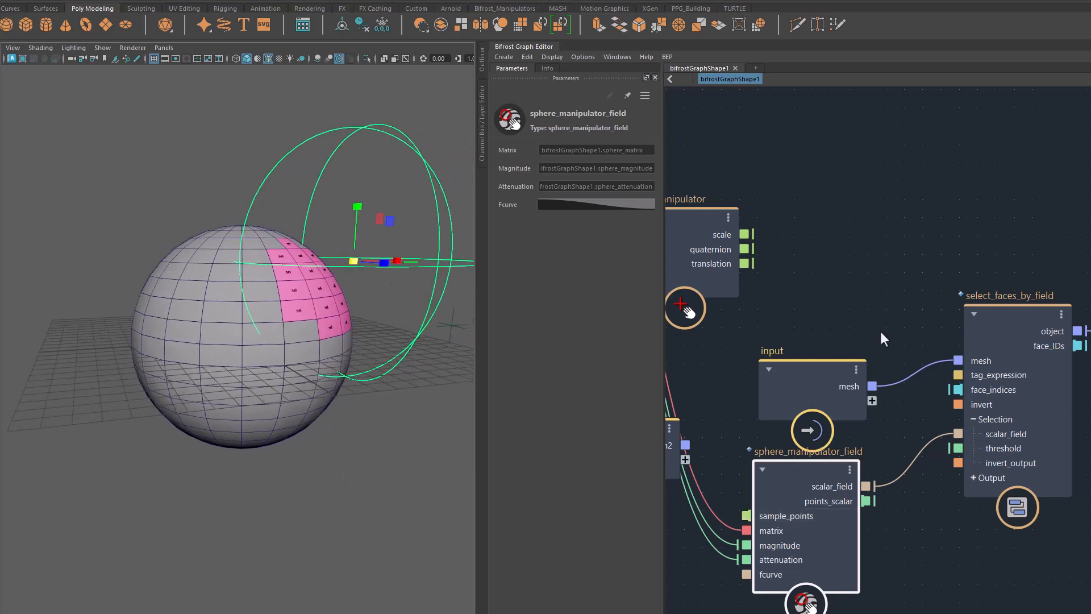
# - Raise the Threshold of select_faces_by_field to 0.51
pyautogui.click(988, 320)
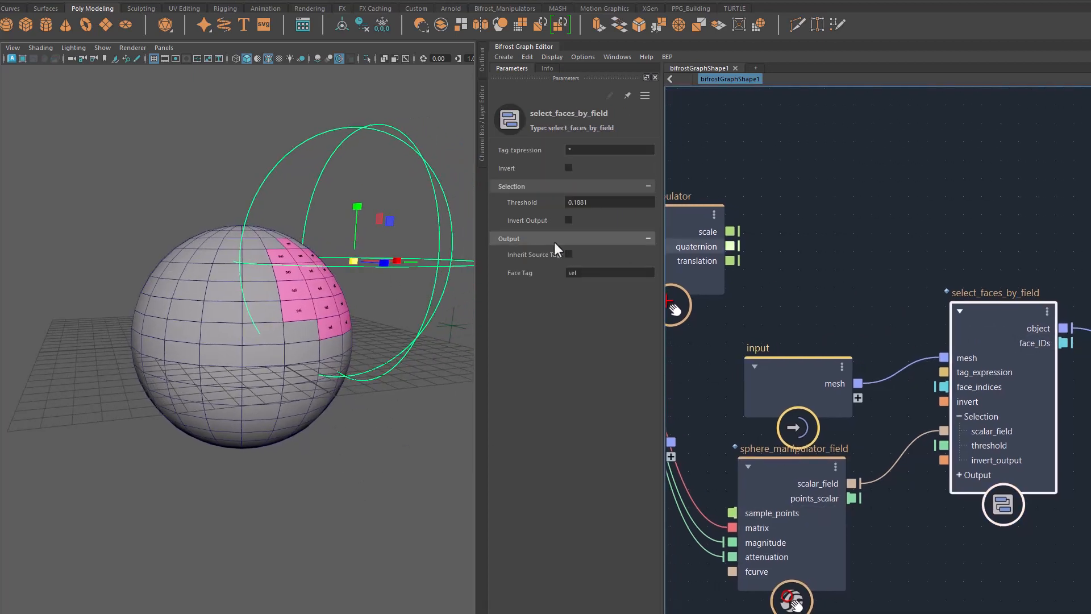
pyautogui.click(533, 202)
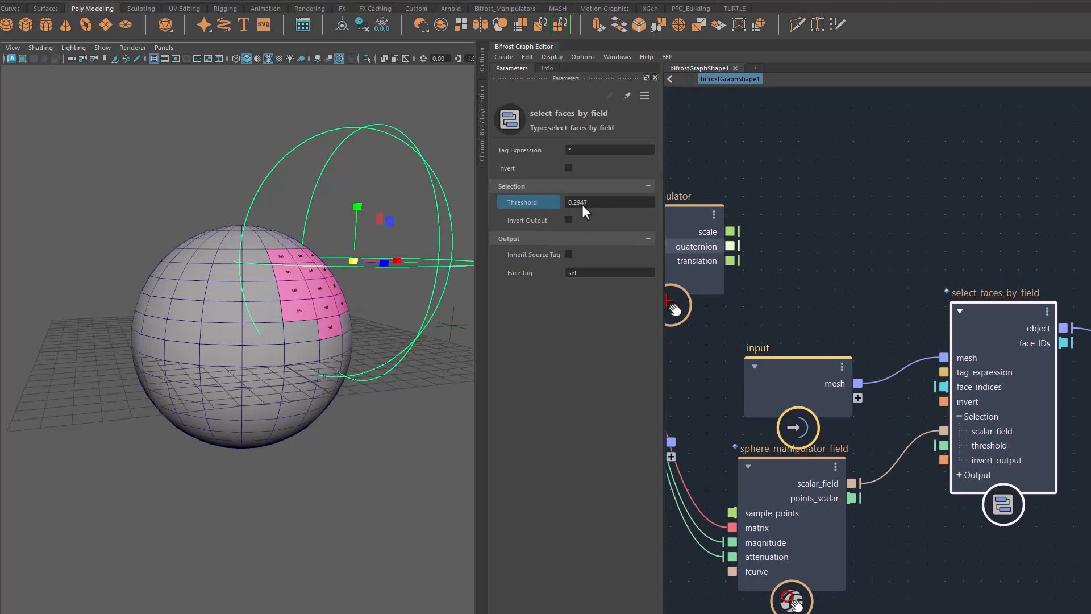
pyautogui.moveTo(636, 213); pyautogui.dragTo(646, 214)
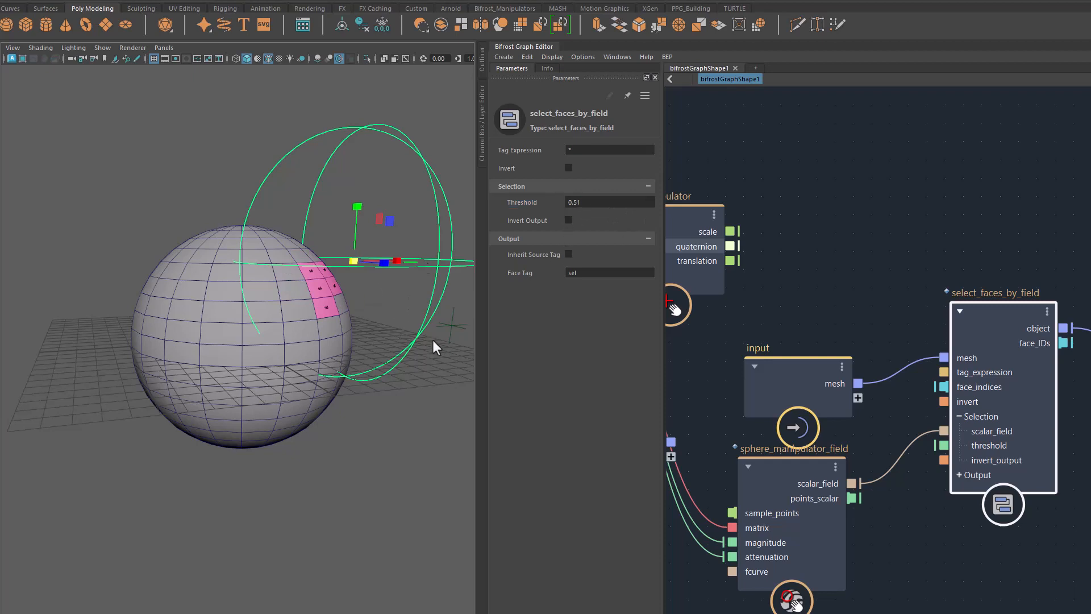
# - Move sphere1 slightly closer to the mesh sphere and set the Threshold of select_faces_by_field to 0.001
pyautogui.press('w')
pyautogui.moveTo(359, 259)
pyautogui.mouseDown()
pyautogui.moveTo(385, 236)
pyautogui.moveTo(307, 274)
pyautogui.moveTo(341, 260)
pyautogui.mouseUp()
pyautogui.click(584, 200)
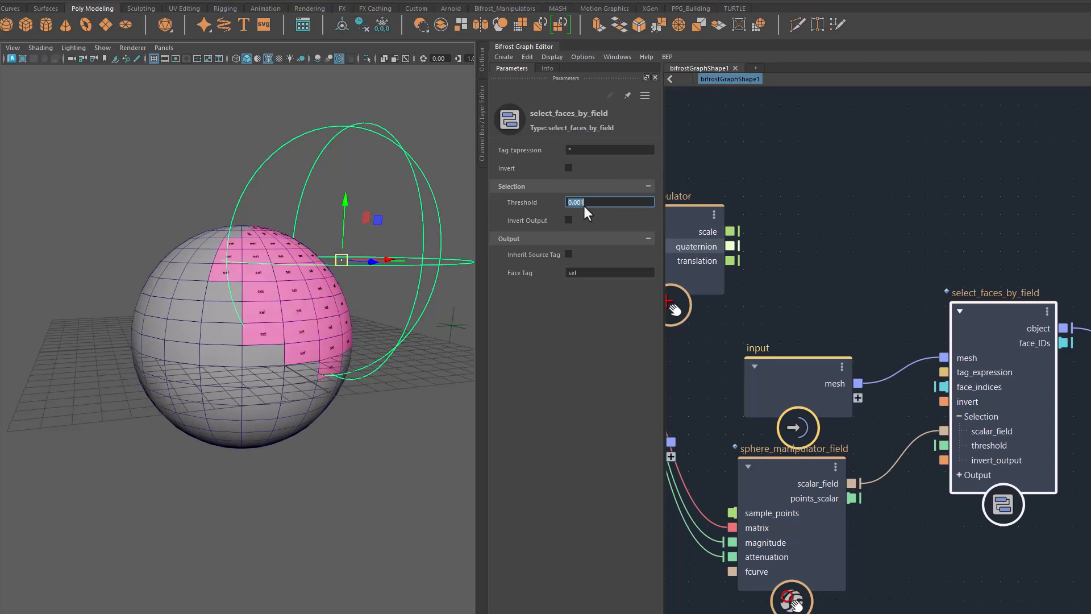
# - Move sphere1 deeper into the side of the mesh sphere and compare the tagged faces with its outline
pyautogui.keyDown('alt'); pyautogui.moveTo(282, 401); pyautogui.dragTo(302, 370); pyautogui.keyUp('alt')
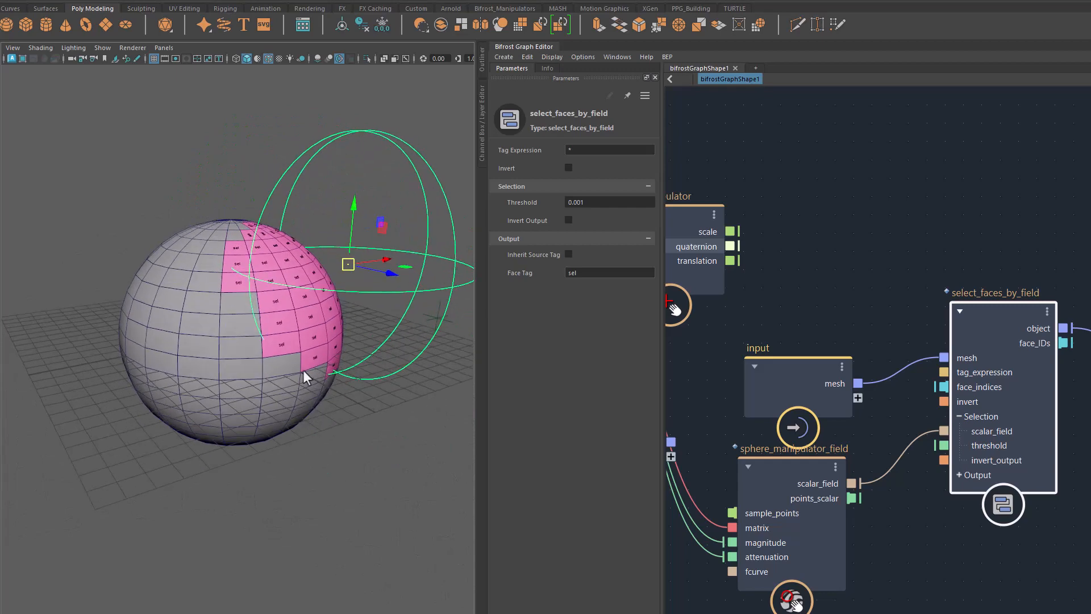
pyautogui.moveTo(353, 260); pyautogui.dragTo(328, 274)
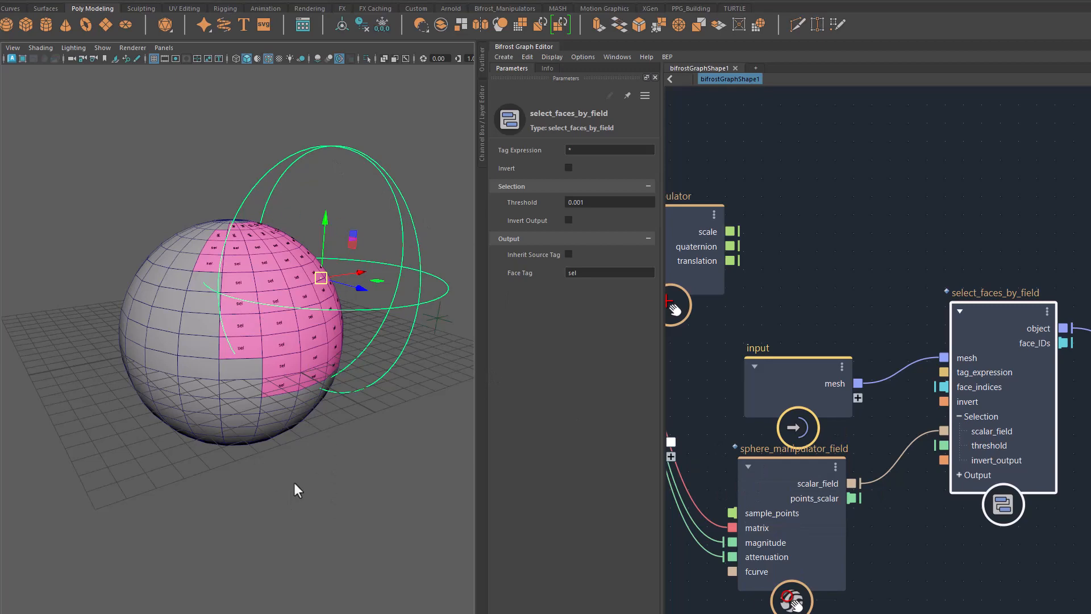
pyautogui.keyDown('alt'); pyautogui.moveTo(294, 482); pyautogui.dragTo(298, 471); pyautogui.keyUp('alt')
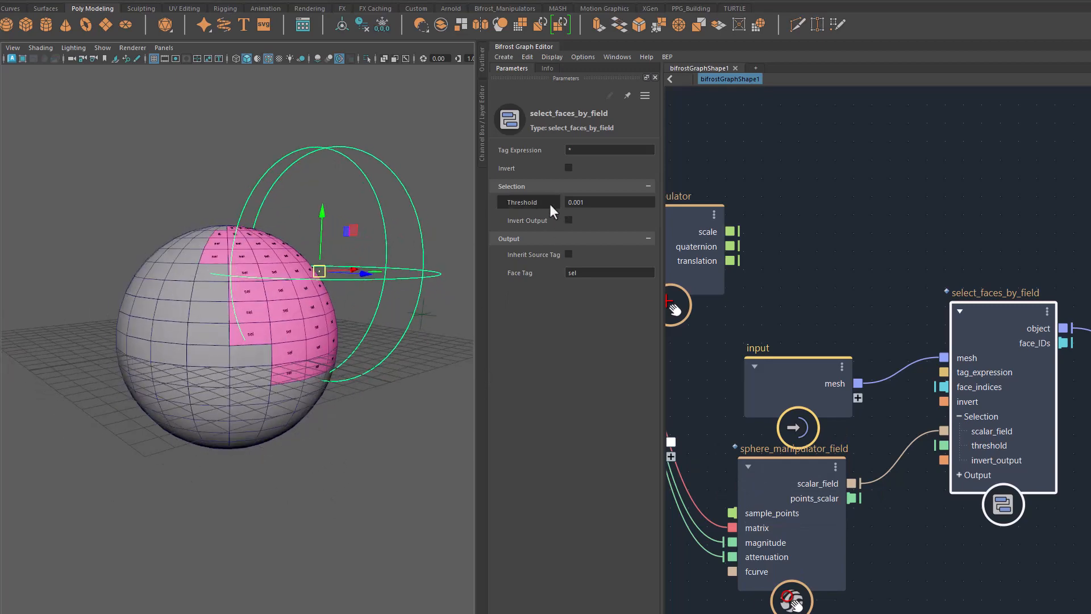
# - Move sphere1 up and outward so it overlaps only the outer upper side of the mesh sphere
pyautogui.keyDown('alt'); pyautogui.moveTo(318, 435); pyautogui.dragTo(336, 467); pyautogui.keyUp('alt')
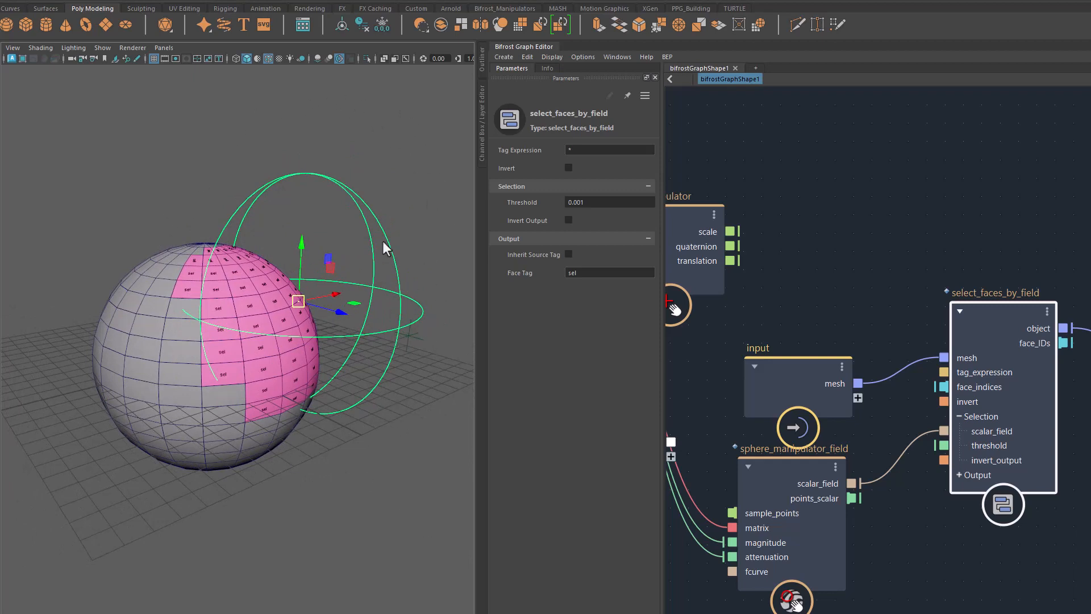
pyautogui.moveTo(362, 462)
pyautogui.keyDown('alt'); pyautogui.mouseDown()
pyautogui.moveTo(274, 461)
pyautogui.moveTo(341, 462)
pyautogui.mouseUp(); pyautogui.keyUp('alt')
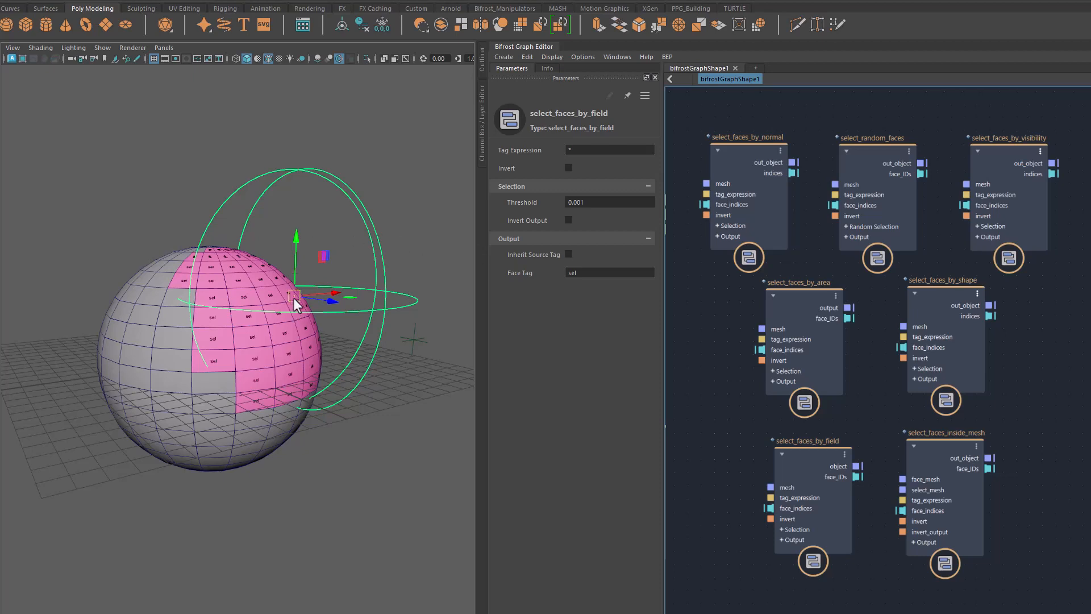
pyautogui.moveTo(294, 295); pyautogui.dragTo(345, 256)
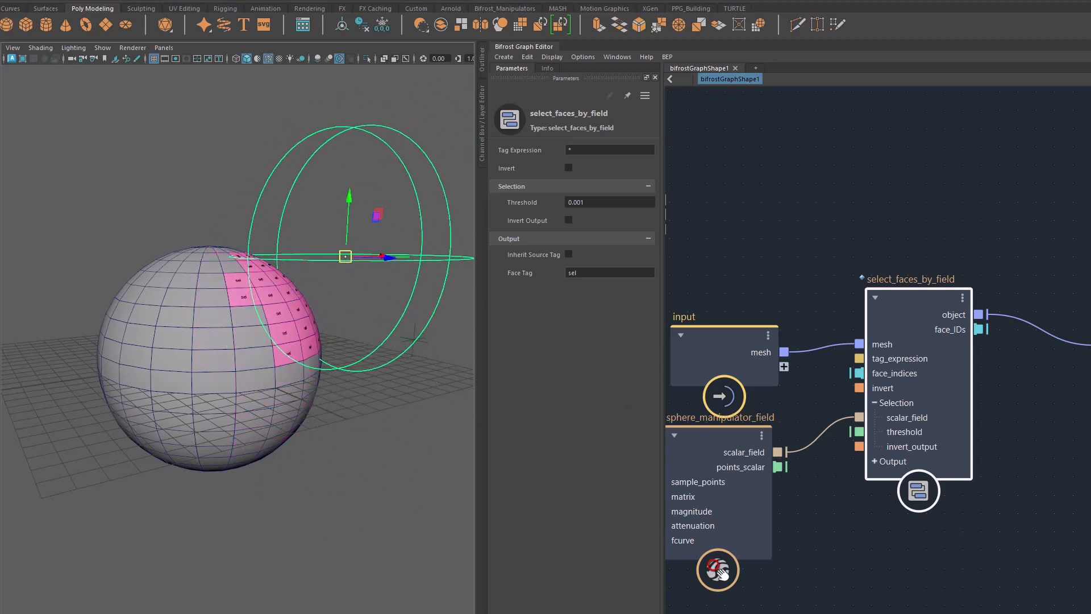